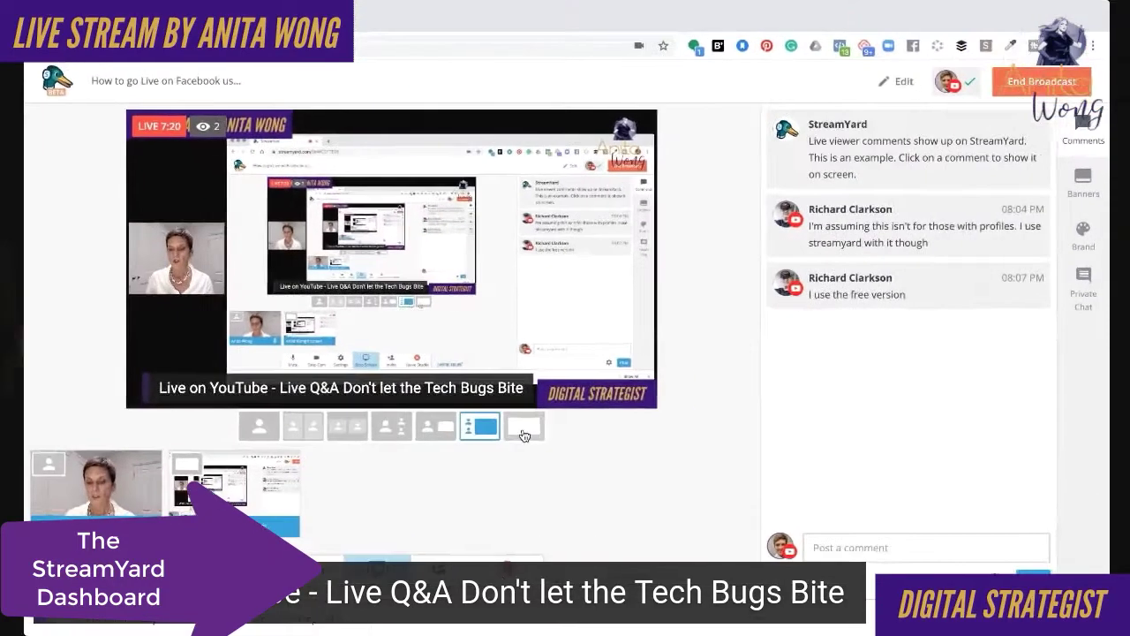
Display the viewer comment about profiles on the live stream, followed by the comment "I use the free version"
click(634, 412)
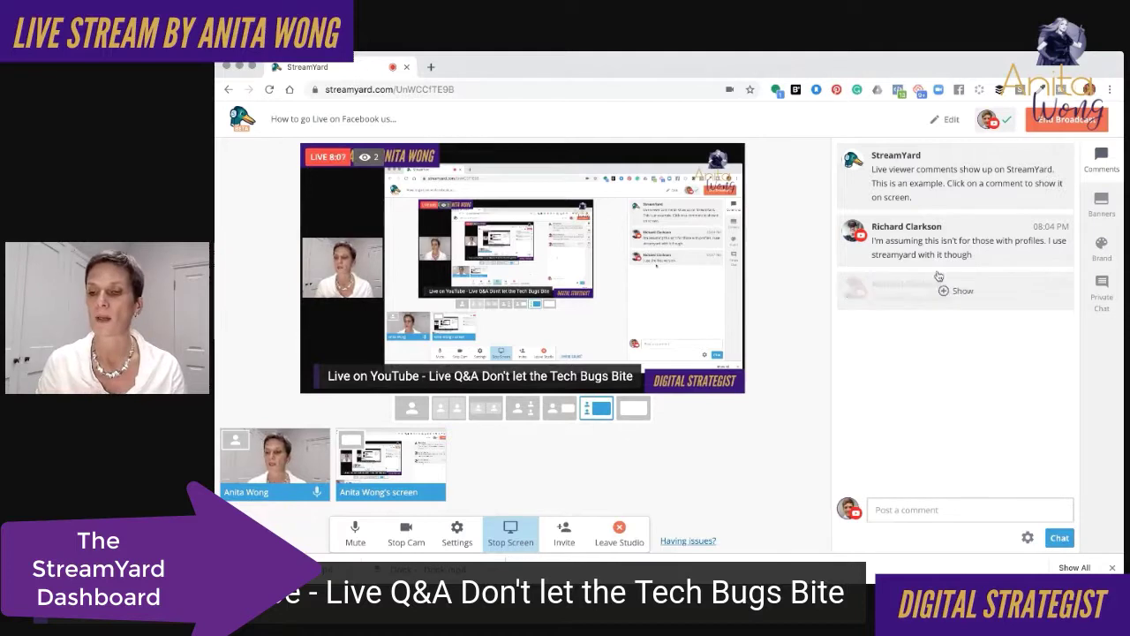
click(944, 243)
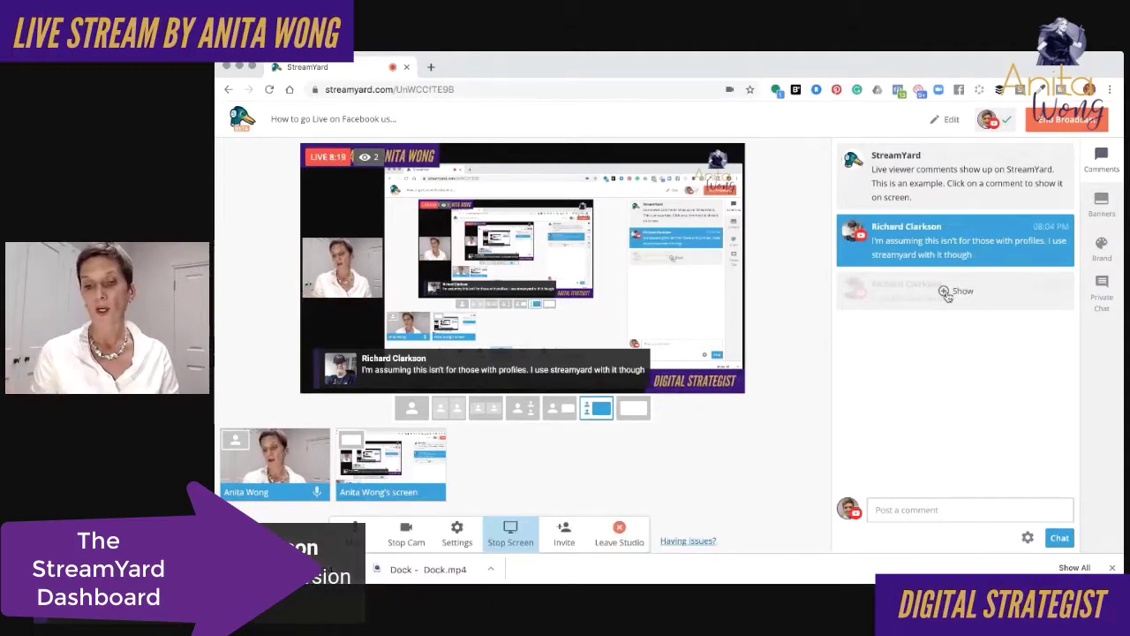
click(947, 296)
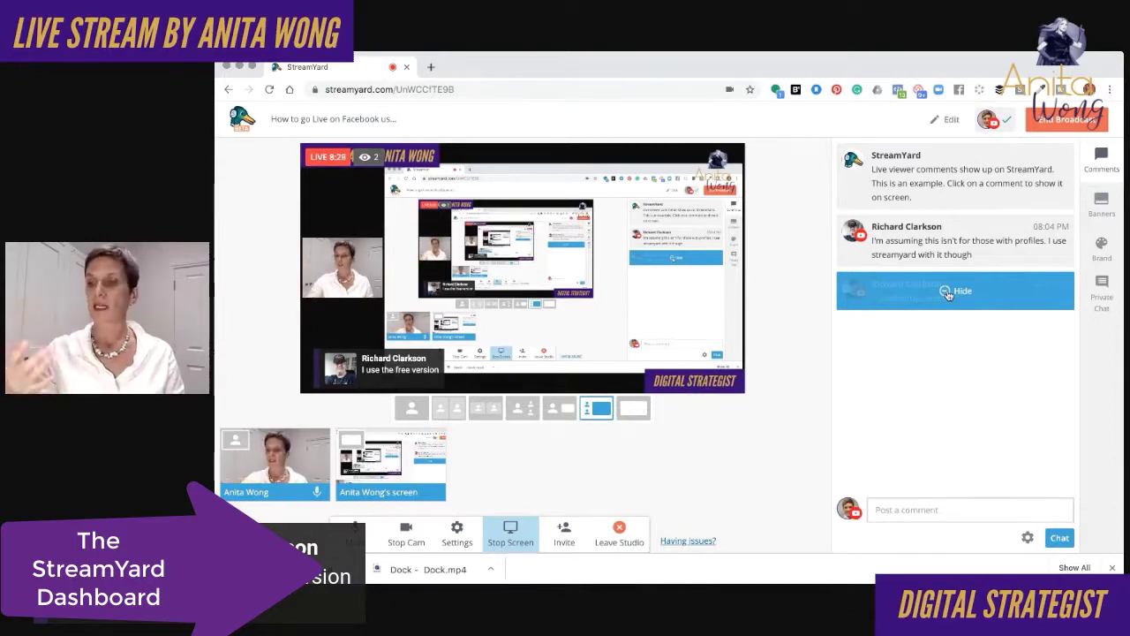
Show the banner "How to Live Stream using StreamYard" on the stream and replace it with the "Do you Live Stream?" banner
click(1095, 205)
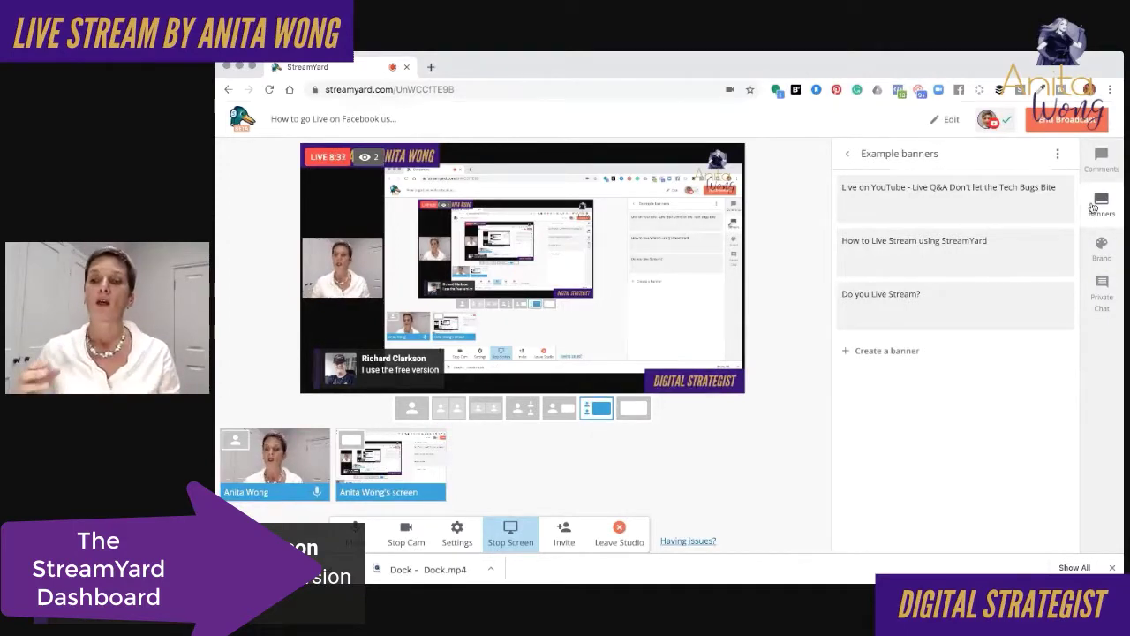
mouse_move(958, 234)
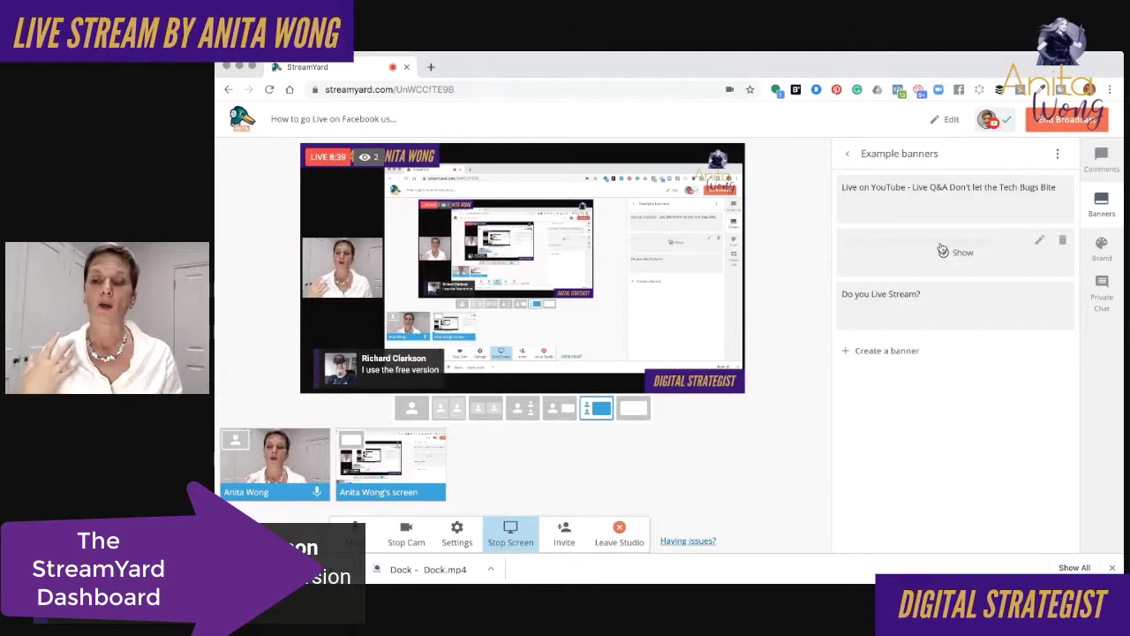
click(959, 254)
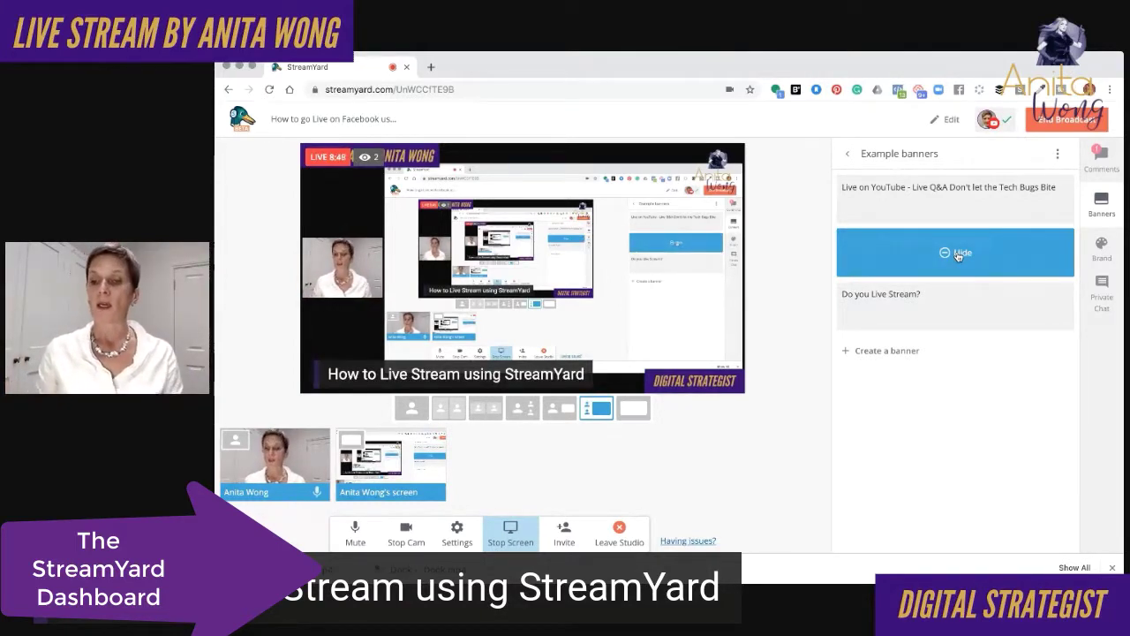
click(937, 309)
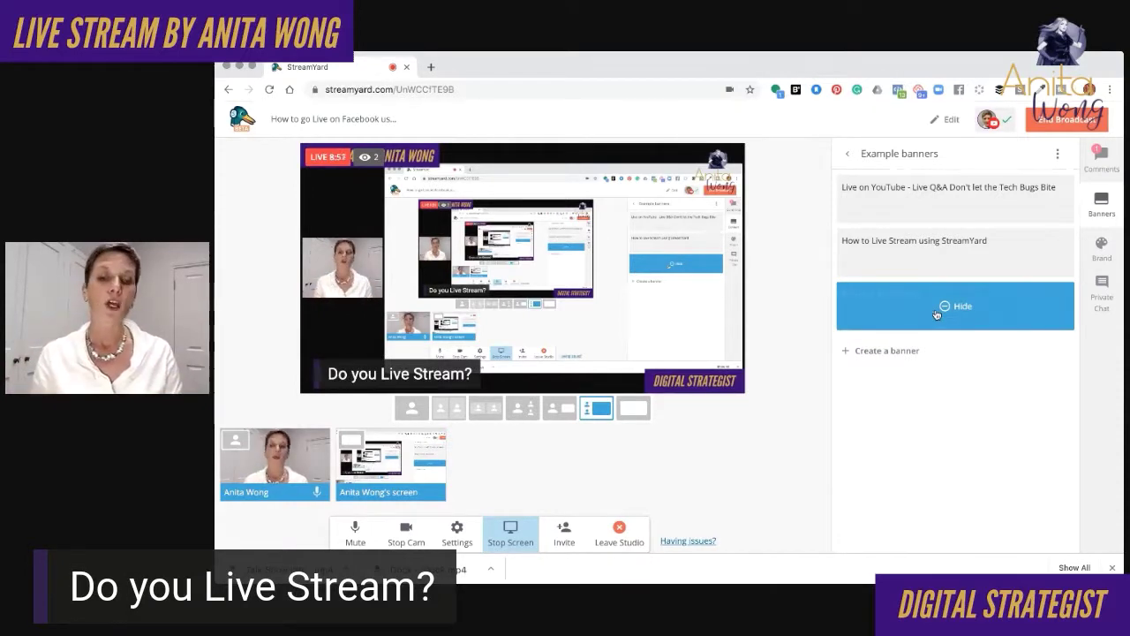
Create a banner reading "Tell me where you would want to Live stream to?" and show it on the stream
click(886, 353)
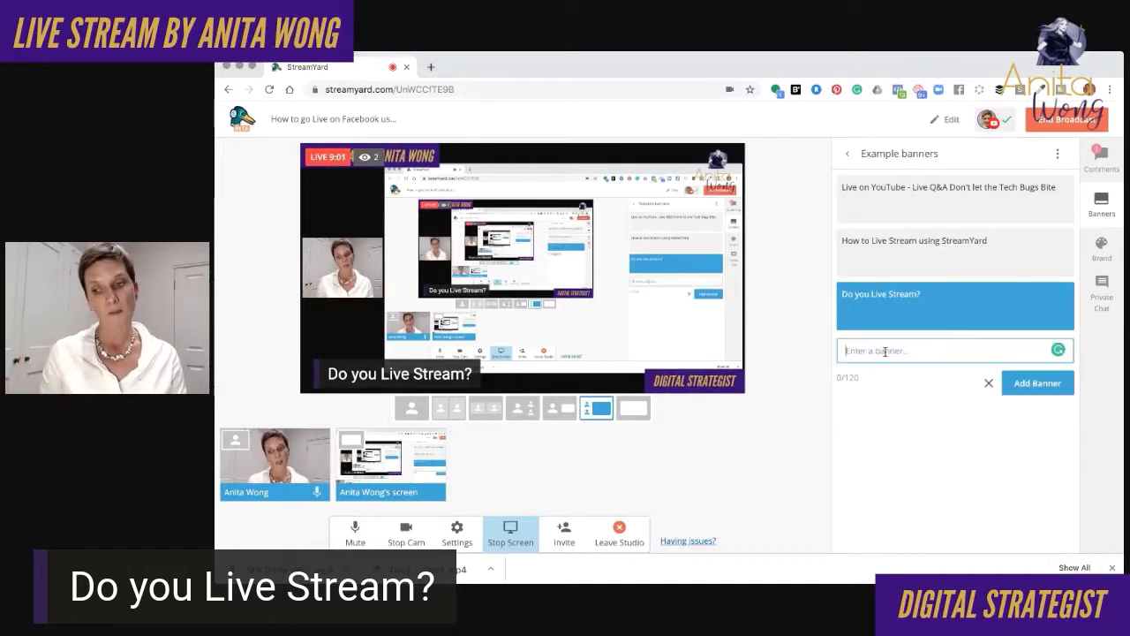
text(Tel)
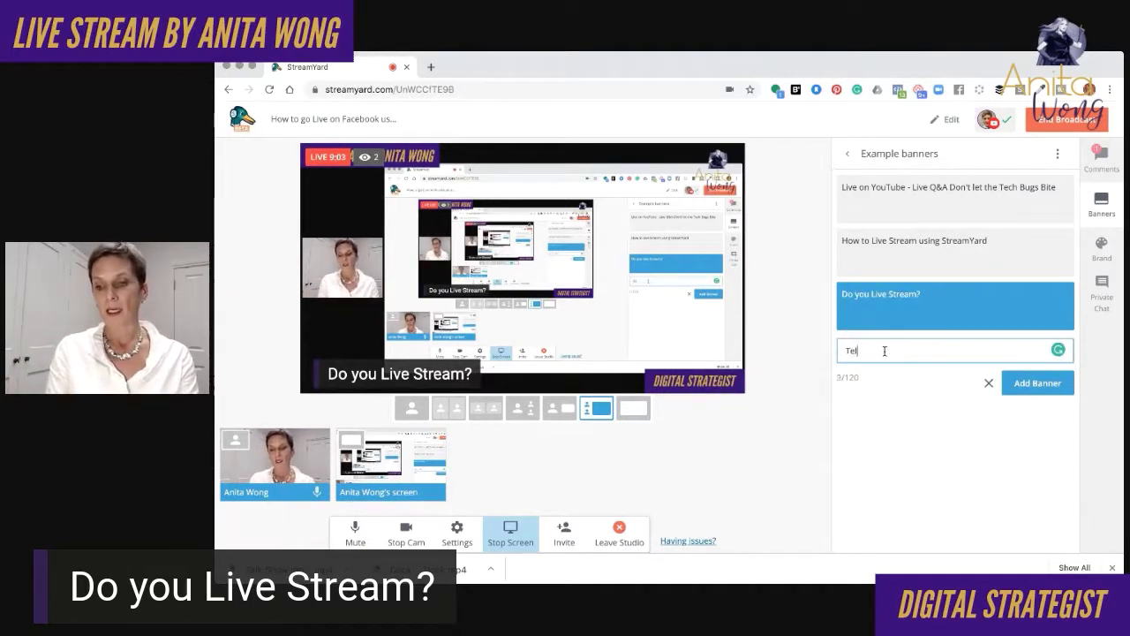
text(l me where yo)
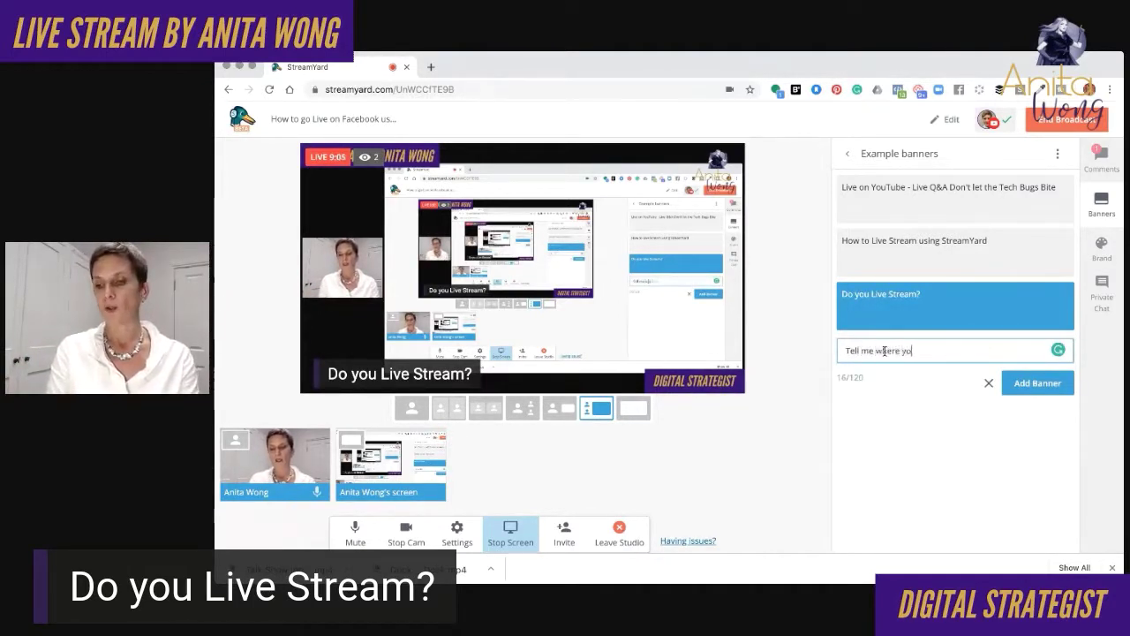
text(u would)
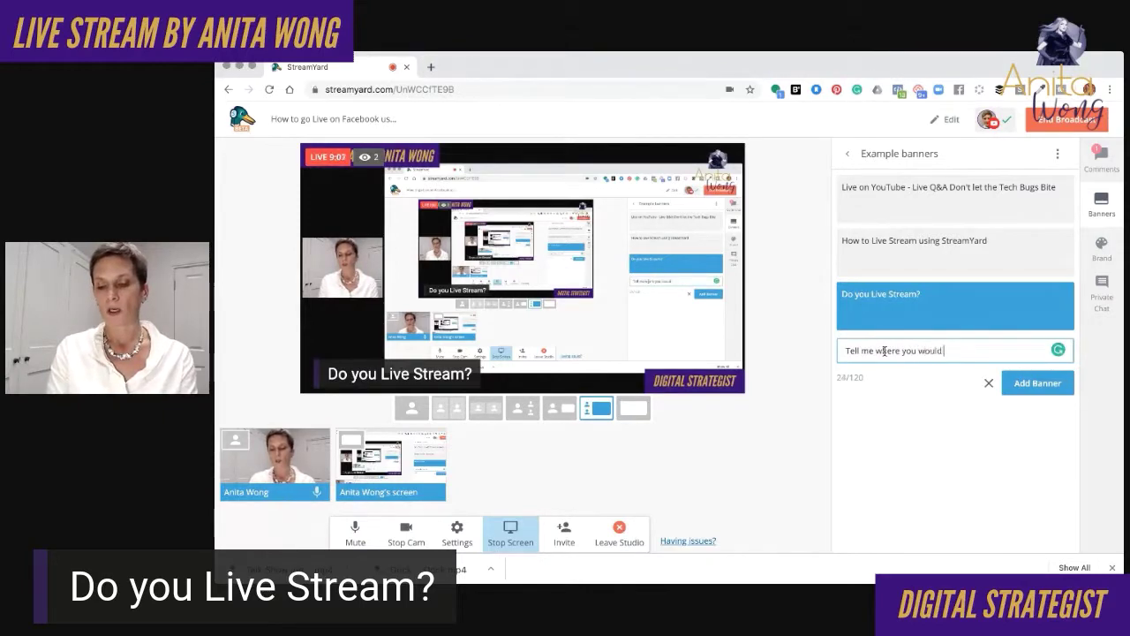
text( want to )
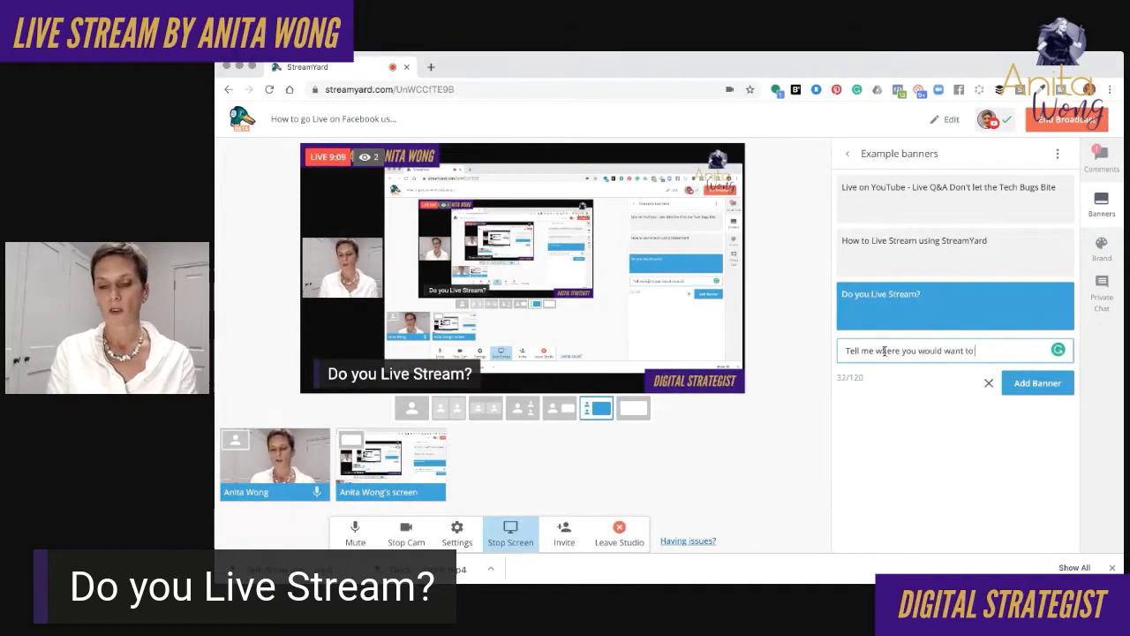
text(Live )
text(stre)
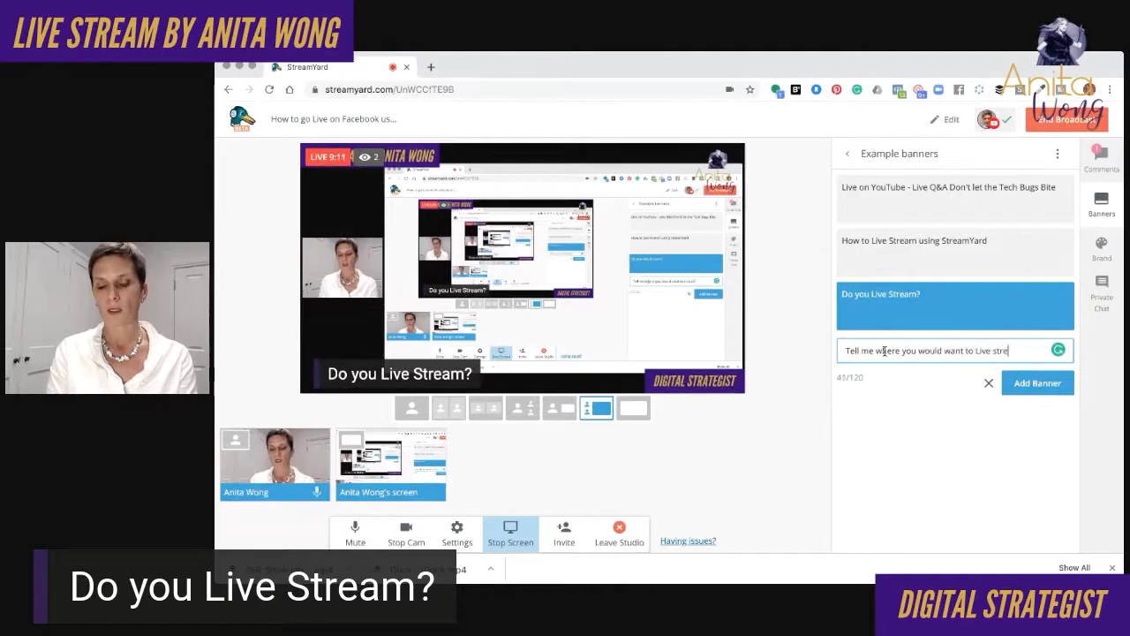
text(am to?)
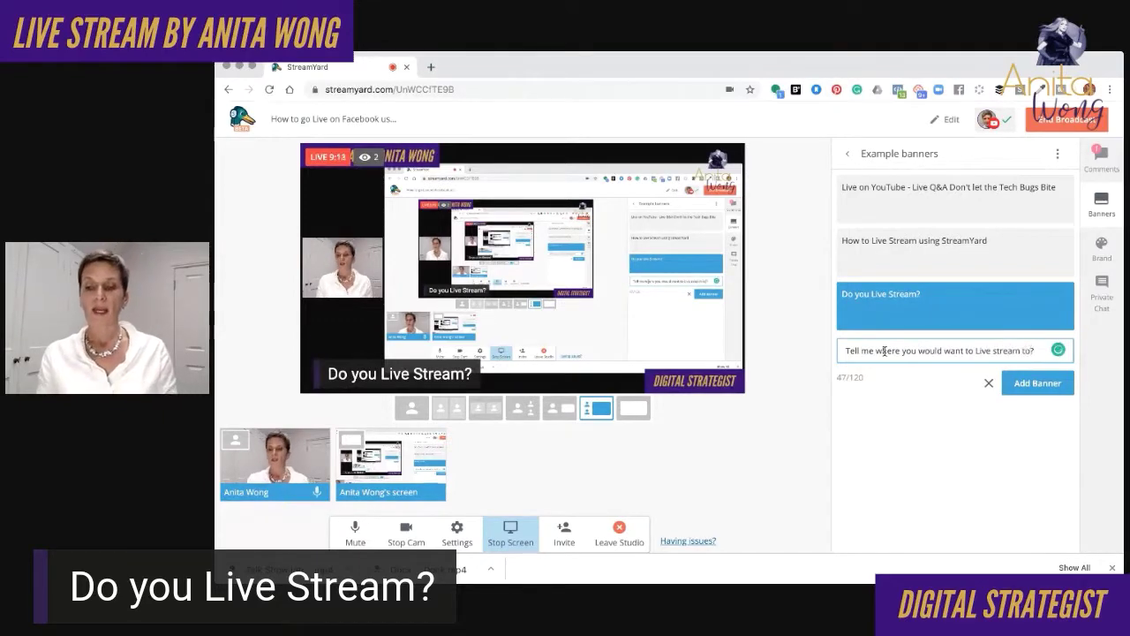
click(1029, 383)
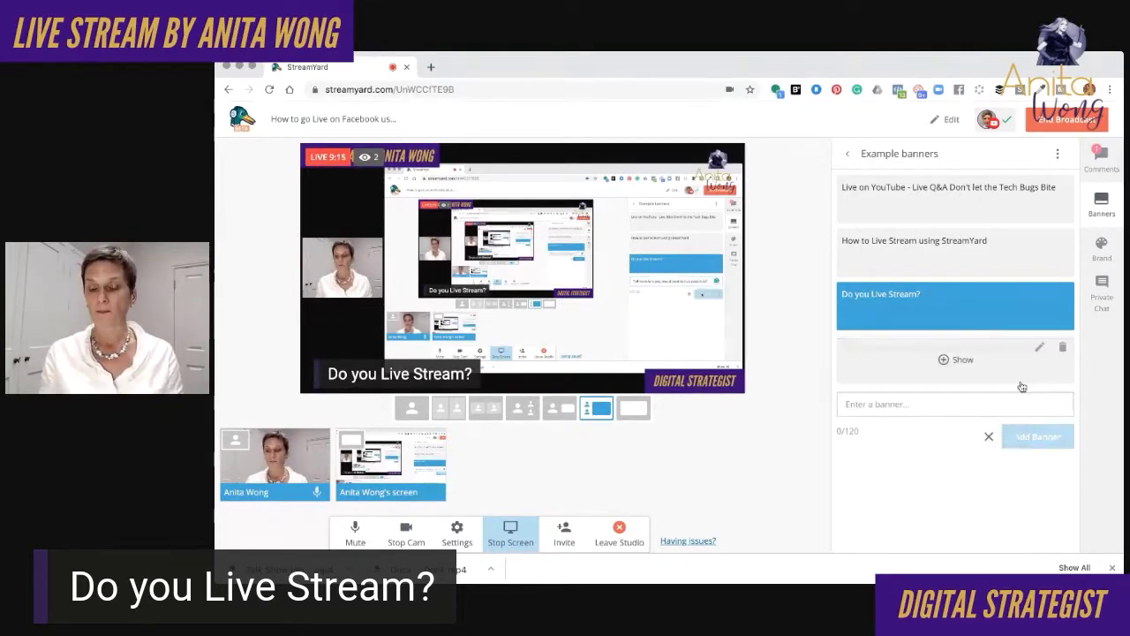
click(945, 362)
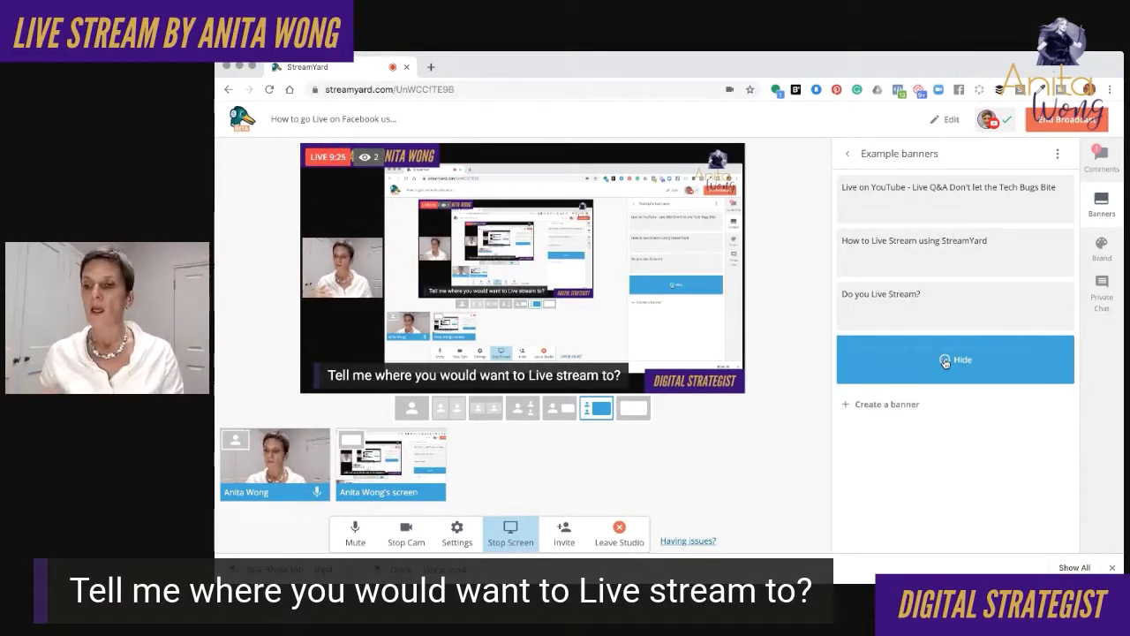
Try the StreamYard logo and the text-only logo on the stream, and switch back to the custom logo with the figure
click(1104, 252)
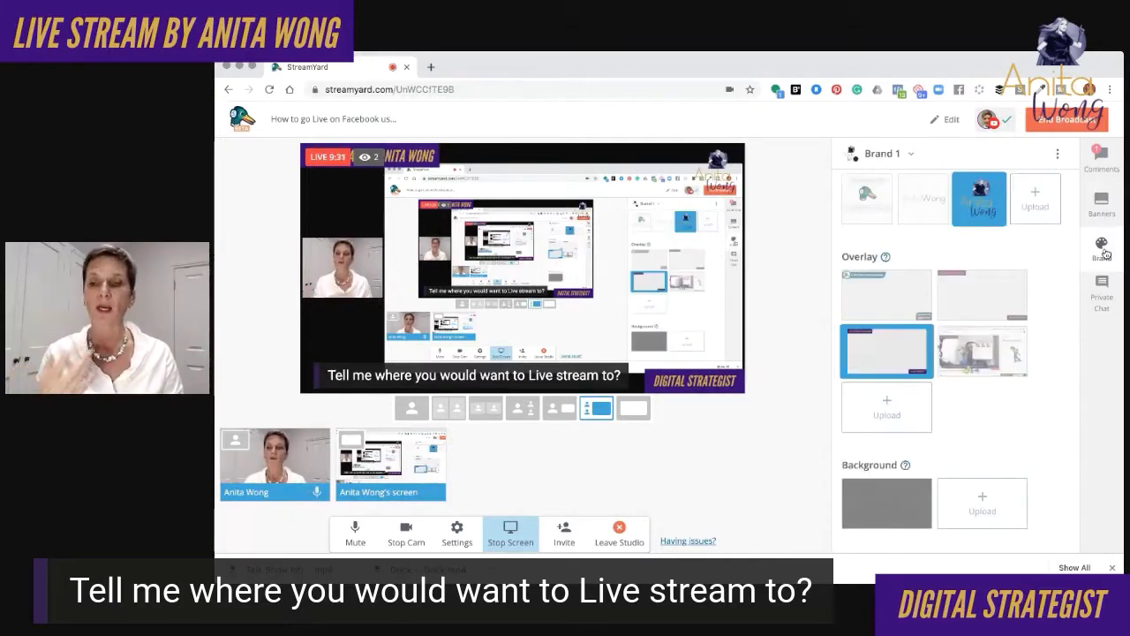
click(868, 209)
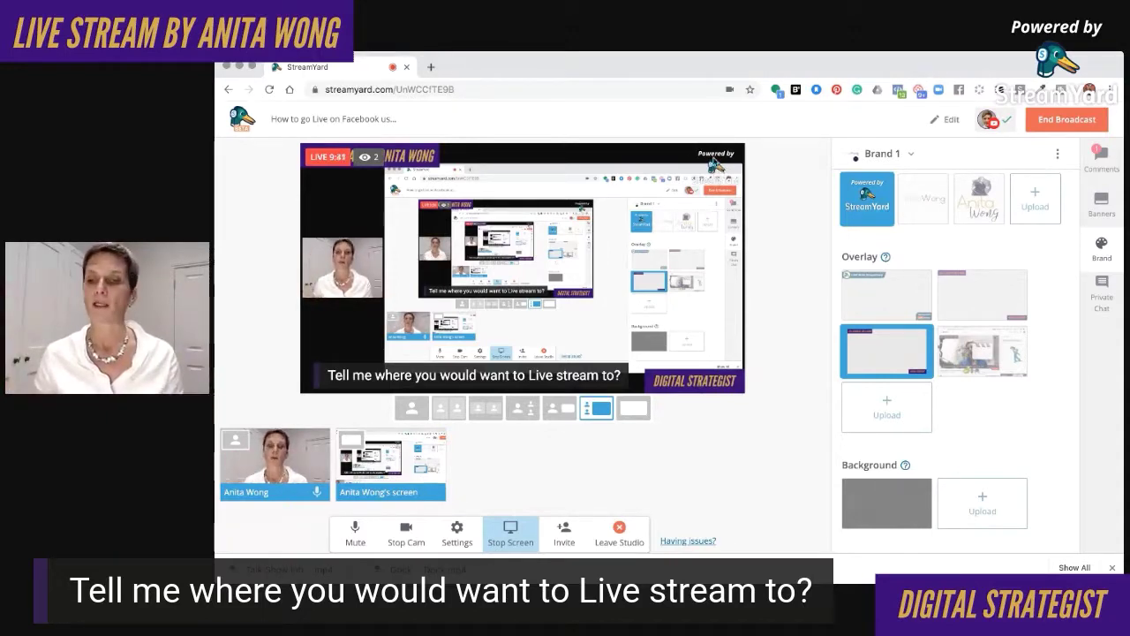
mouse_move(870, 204)
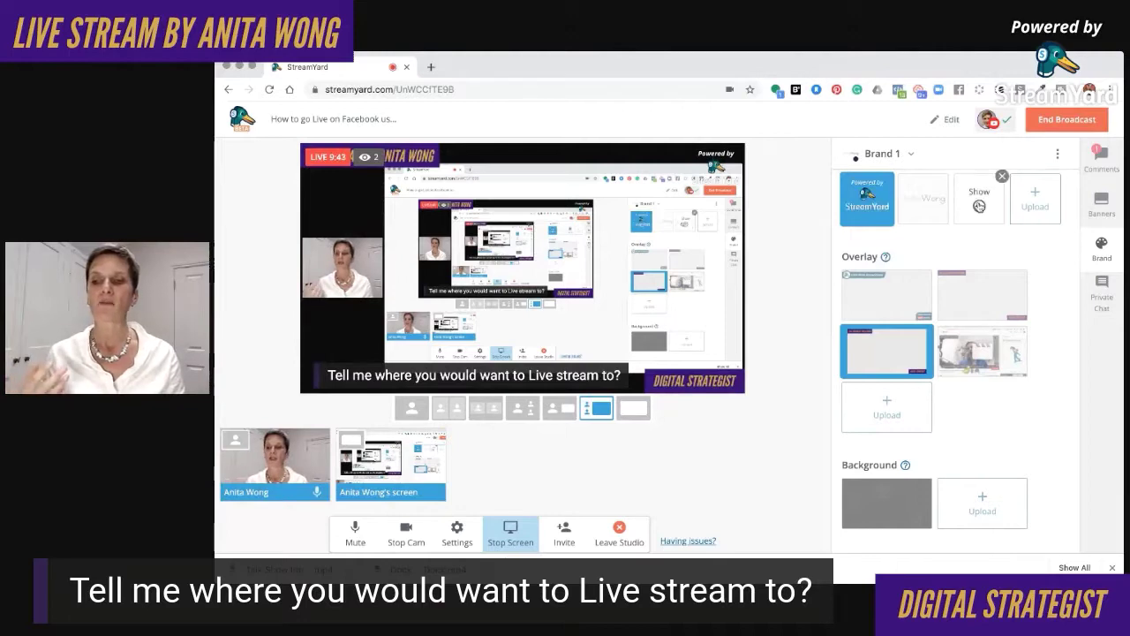
click(924, 207)
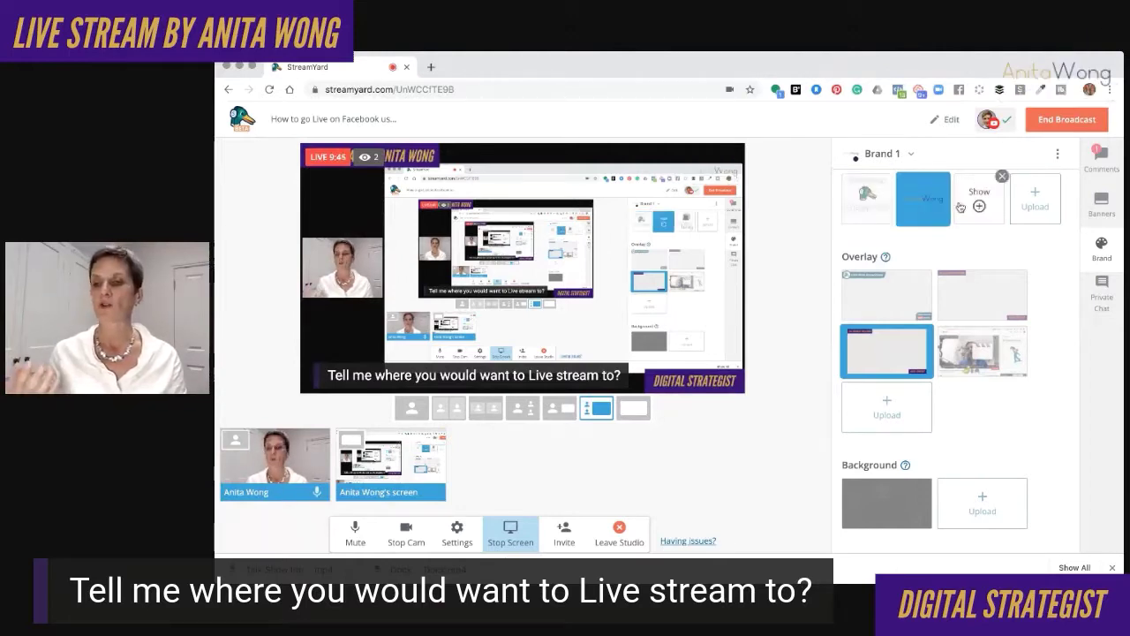
click(978, 206)
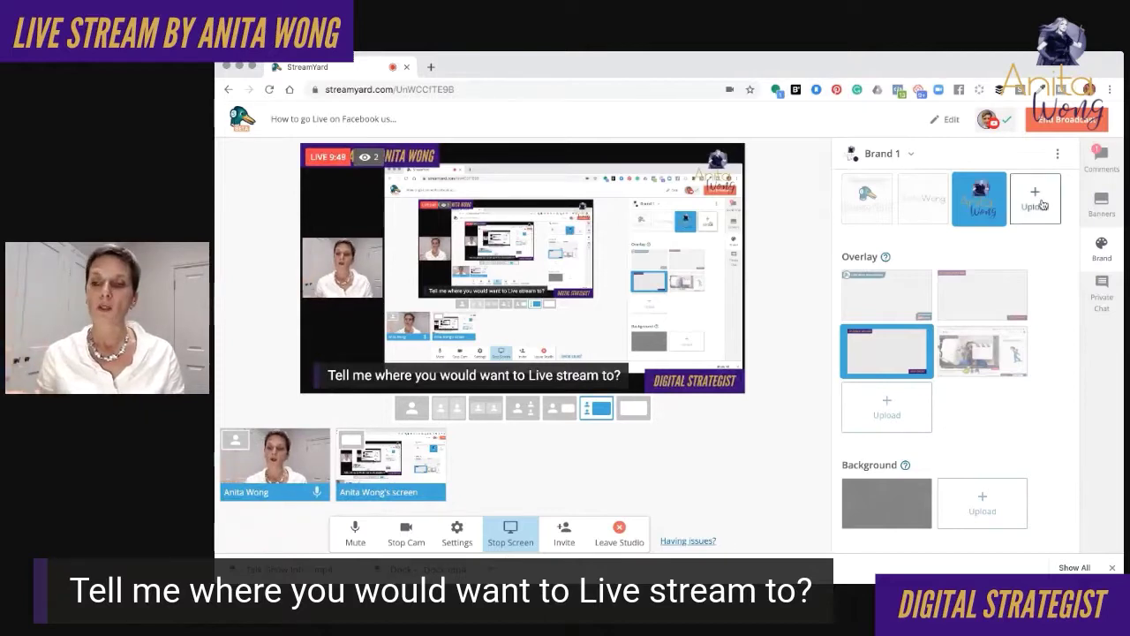
Show the existing background image behind the broadcast in the Brand 1 branding
scroll(1016, 230, up, 2)
mouse_move(872, 237)
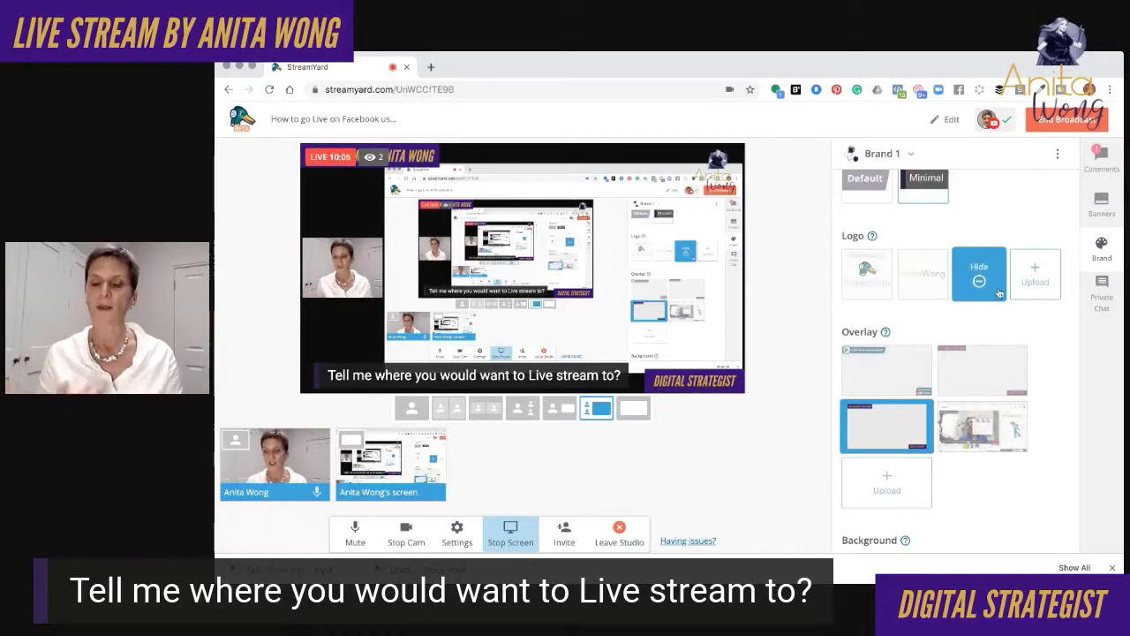
scroll(1001, 292, down, 2)
scroll(1000, 292, up, 1)
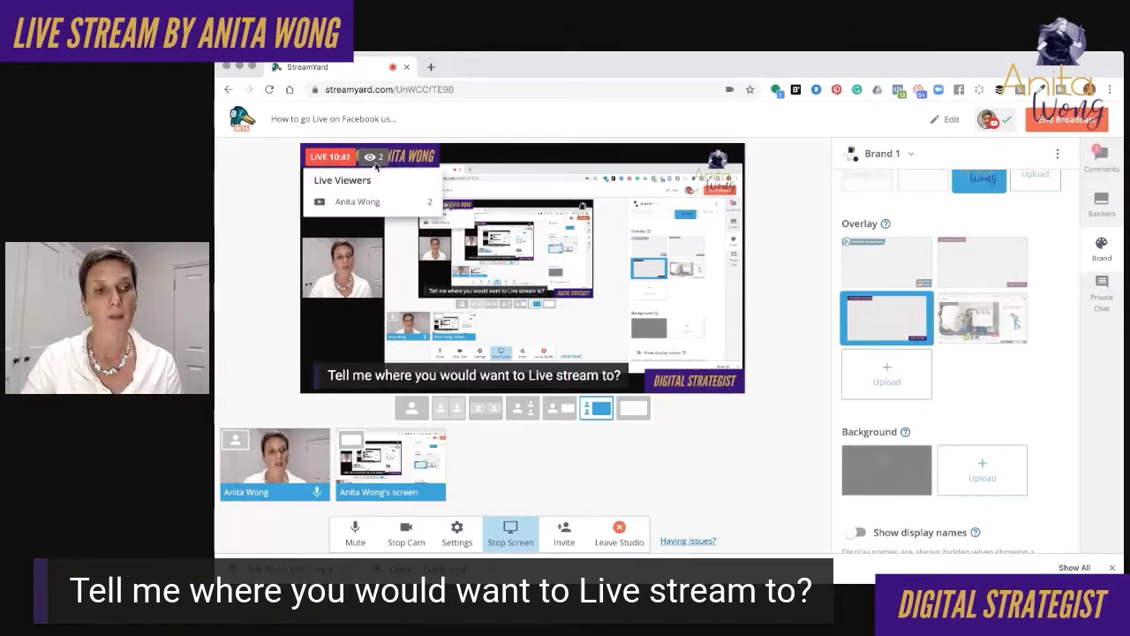
mouse_move(974, 318)
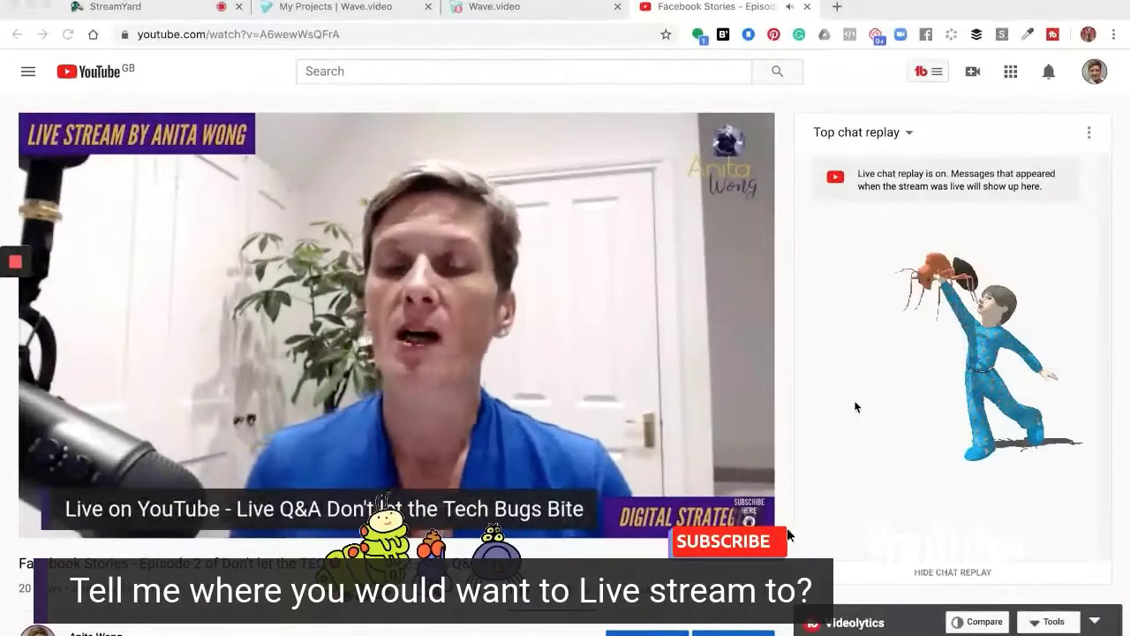
scroll(780, 417, down, 3)
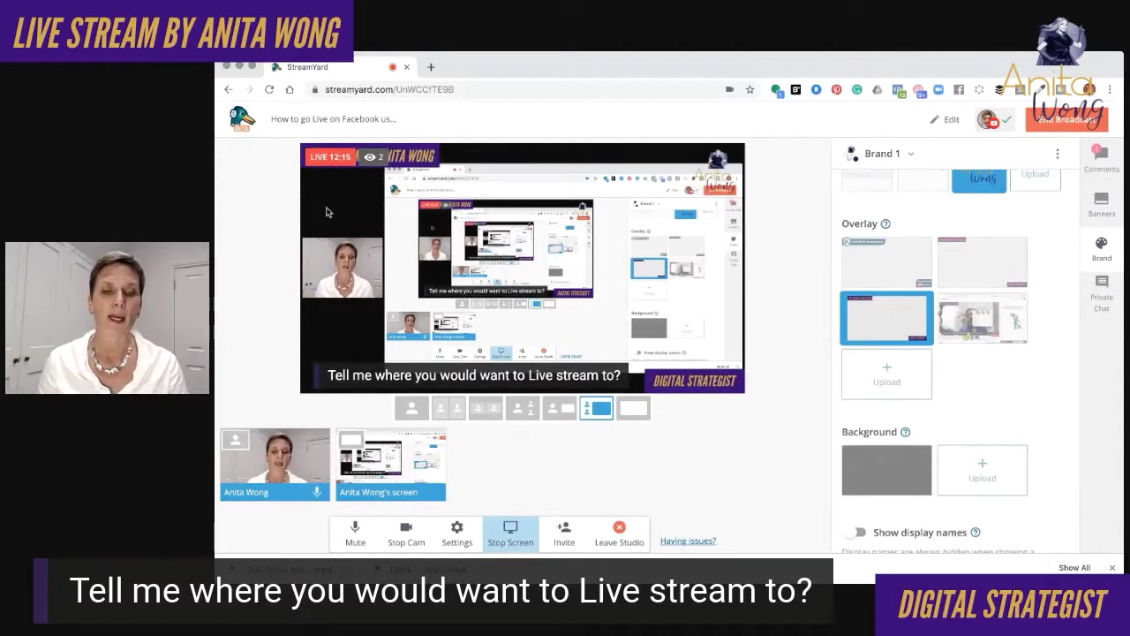
click(887, 478)
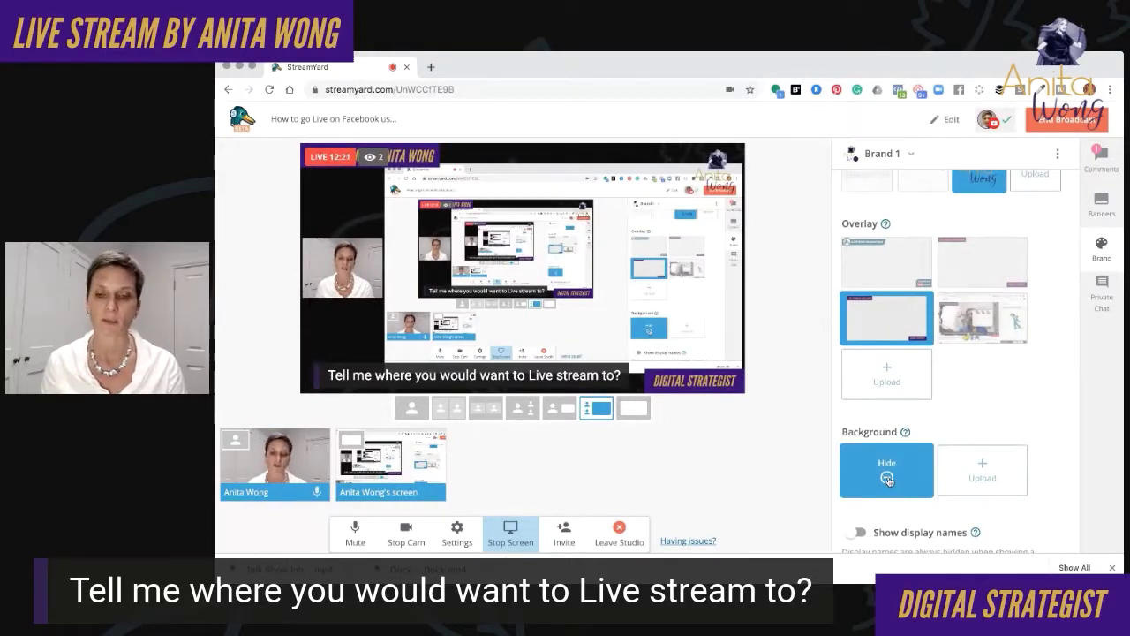
mouse_move(905, 433)
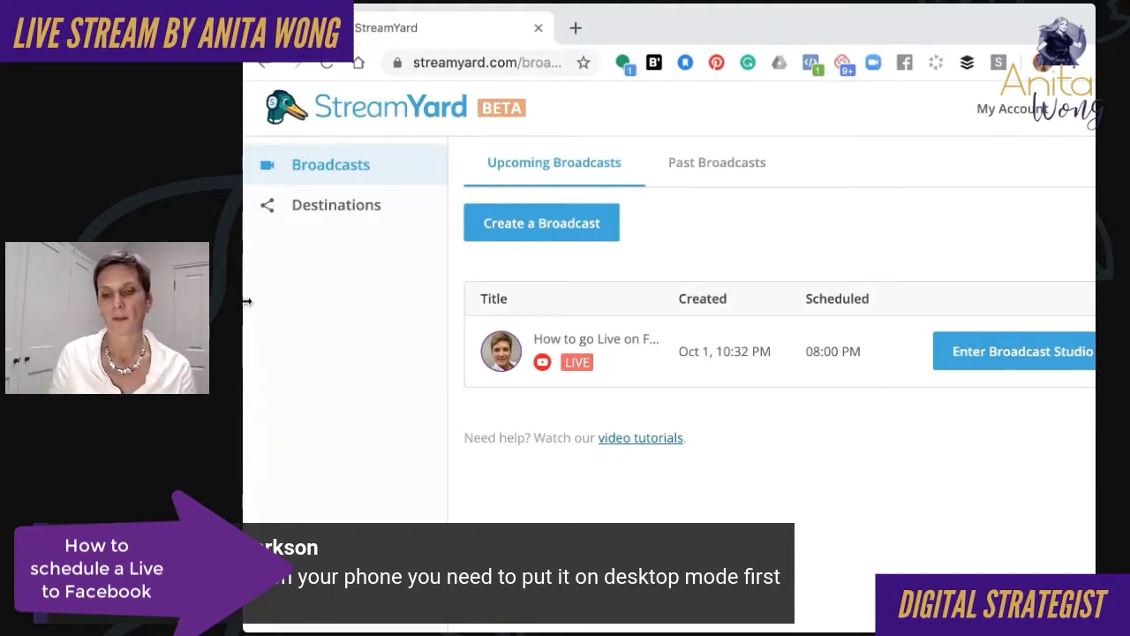
Review the account's past broadcasts and its list of connected streaming destinations
drag(247, 301, 218, 315)
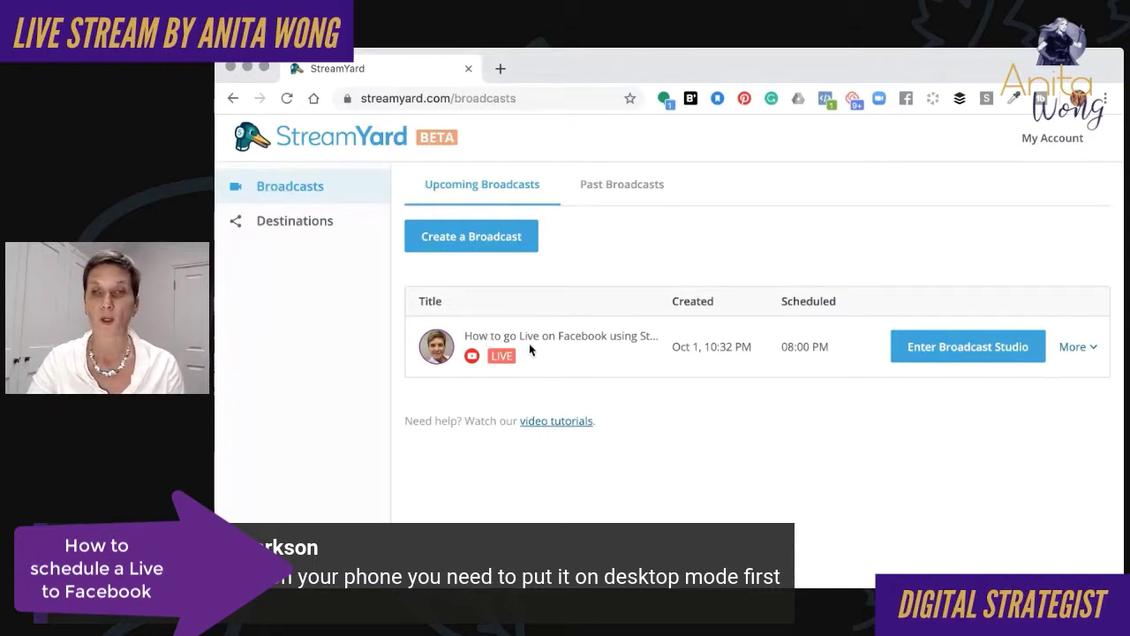
click(643, 187)
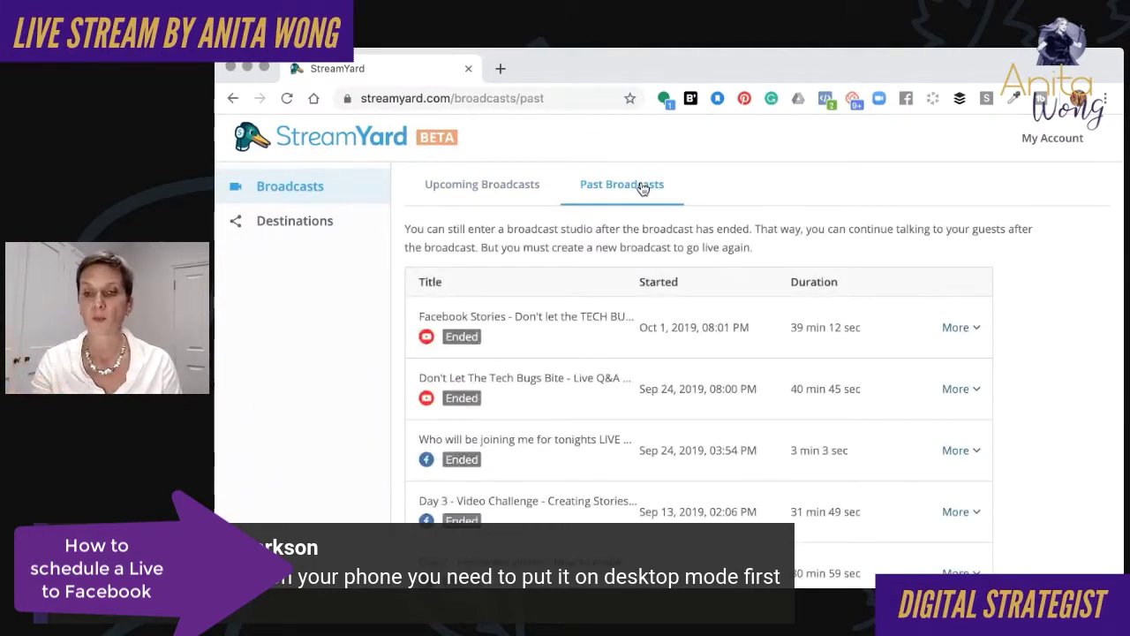
click(291, 232)
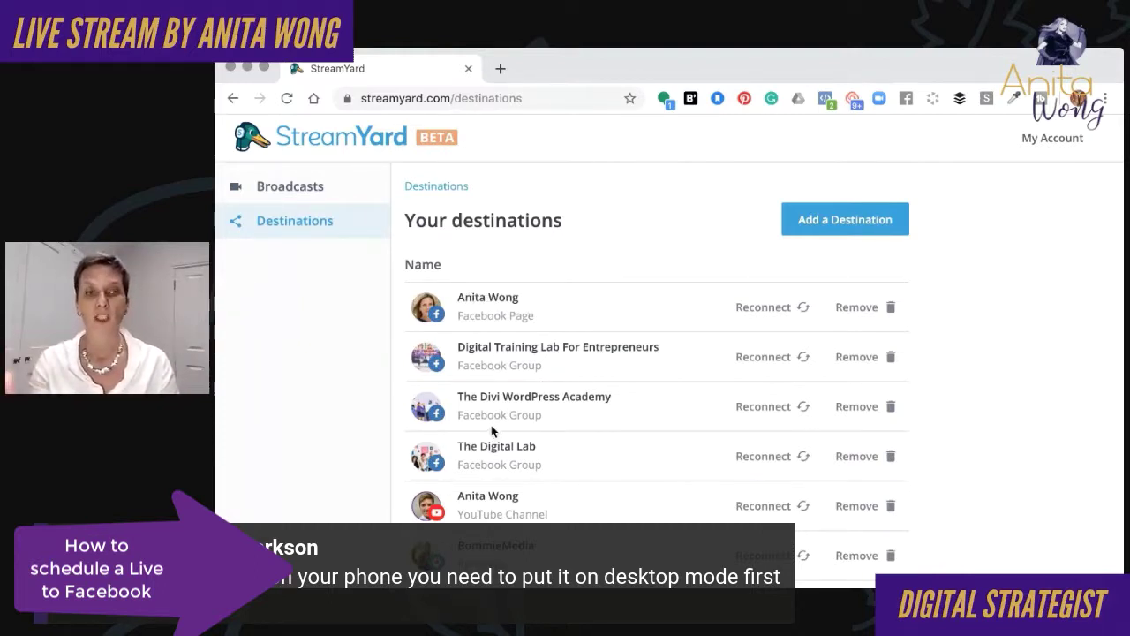
scroll(491, 425, down, 1)
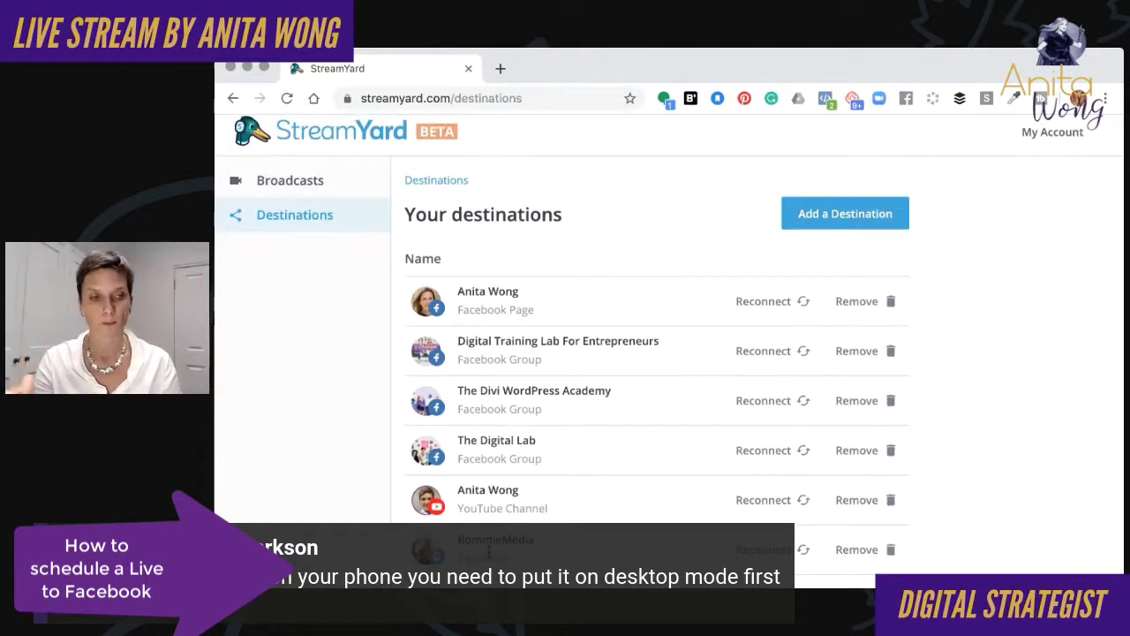
Add a Facebook Page destination by granting the Facebook permissions and choosing the Bommie Media page
click(832, 218)
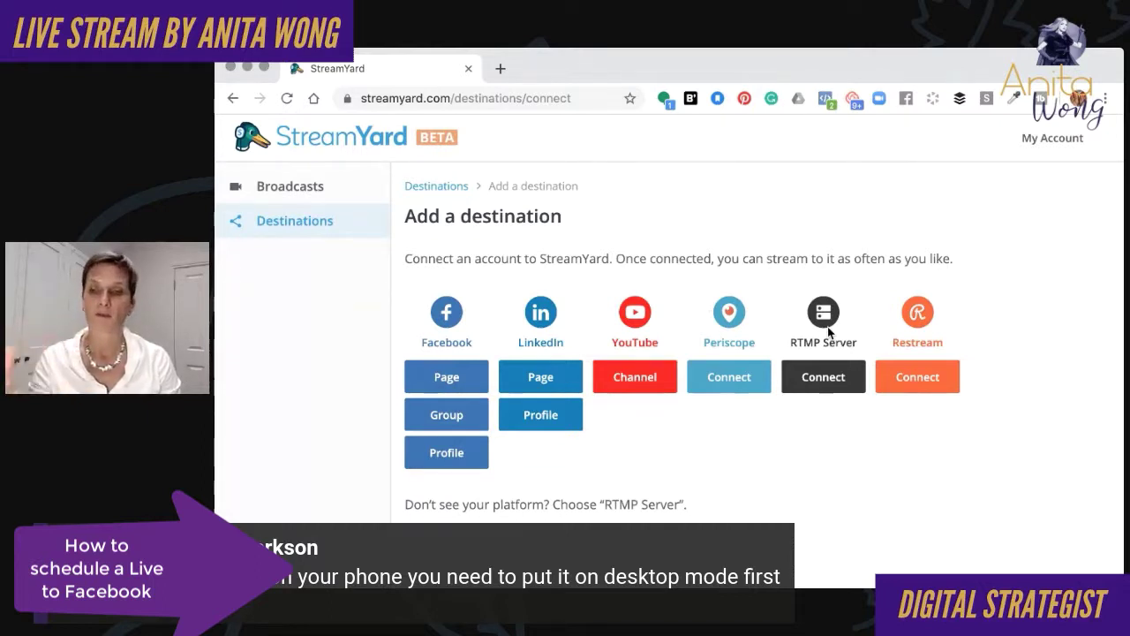
click(448, 380)
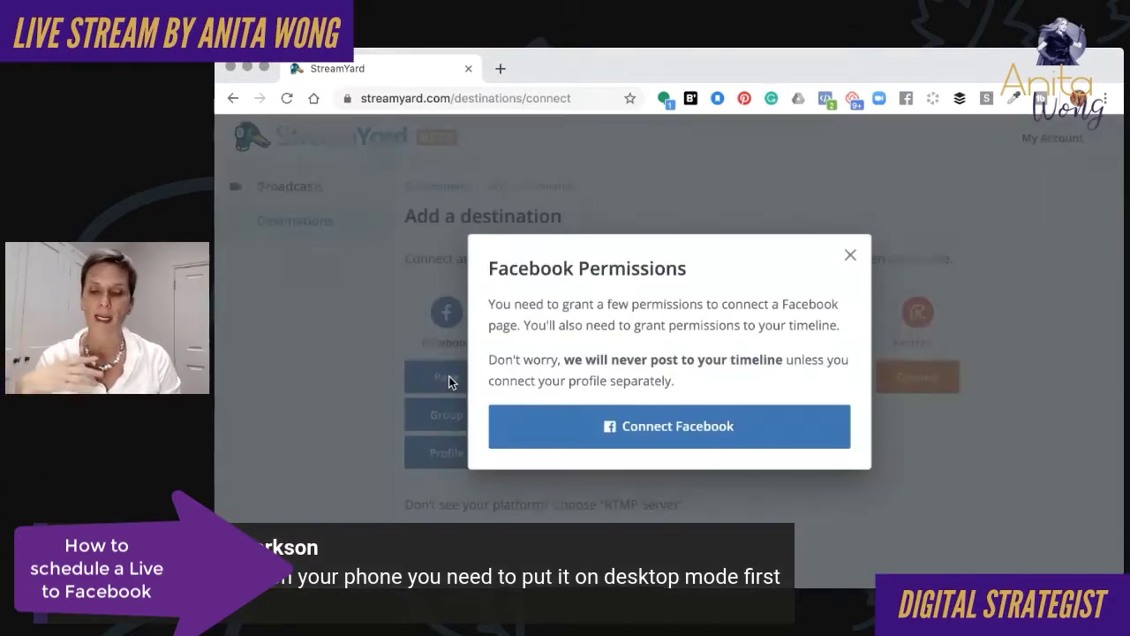
click(647, 433)
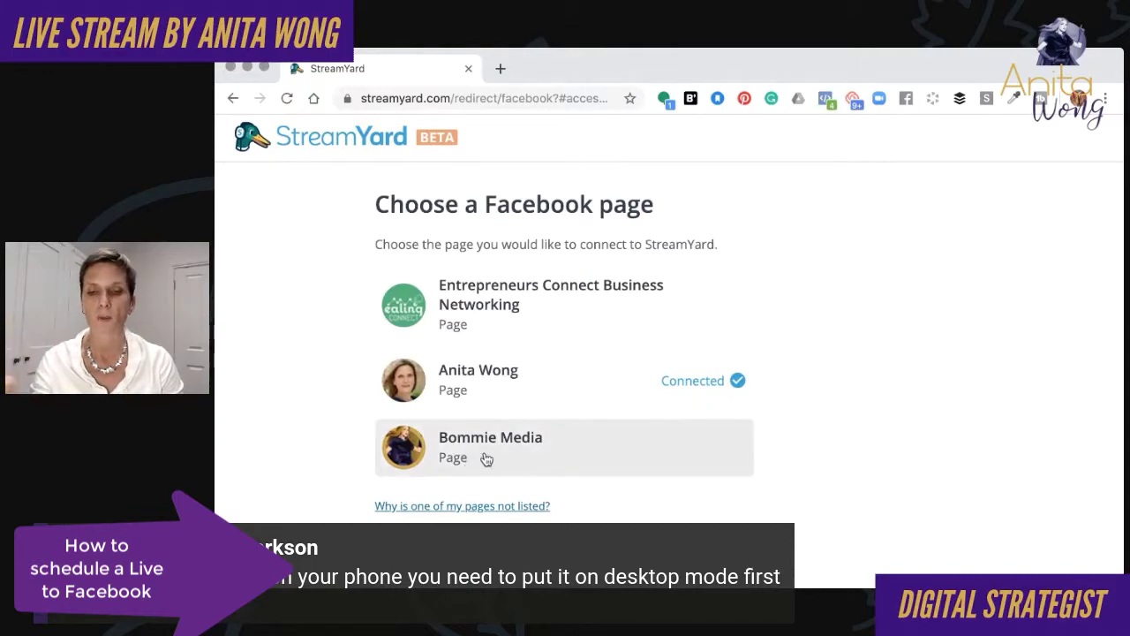
click(486, 459)
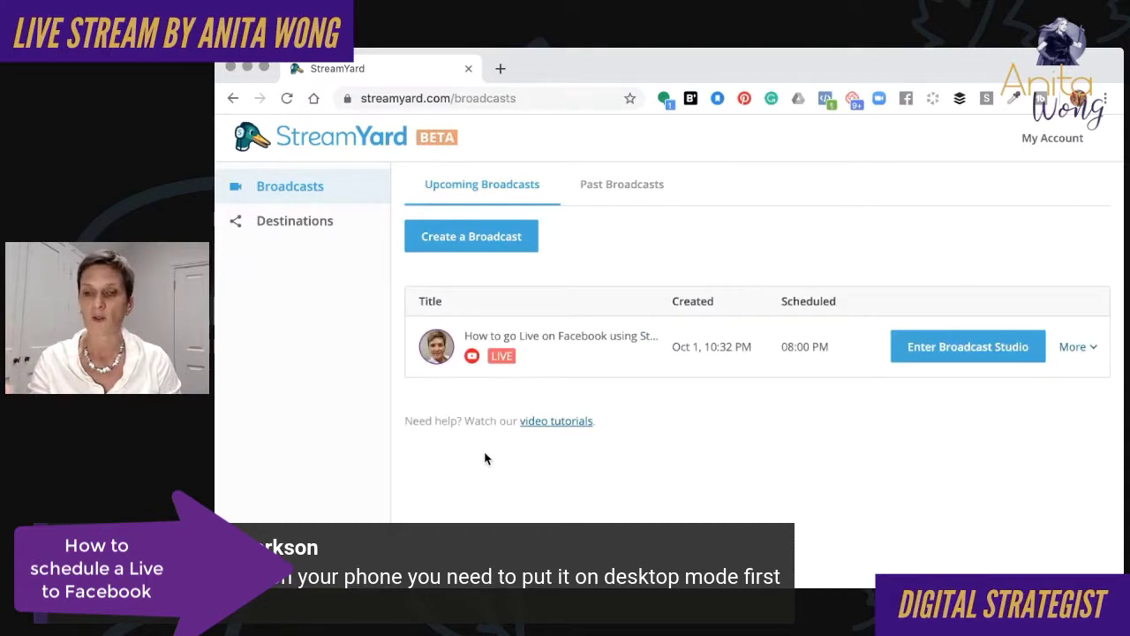
Check the connected destinations, and start a new broadcast to the host's own Facebook Page and YouTube channel
click(280, 226)
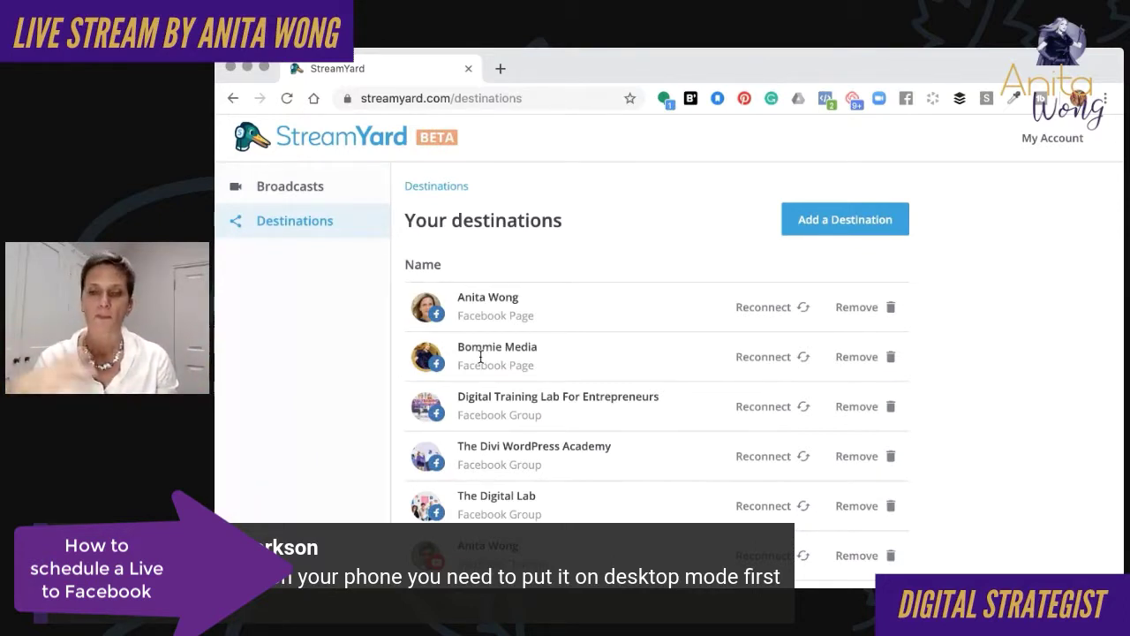
click(294, 192)
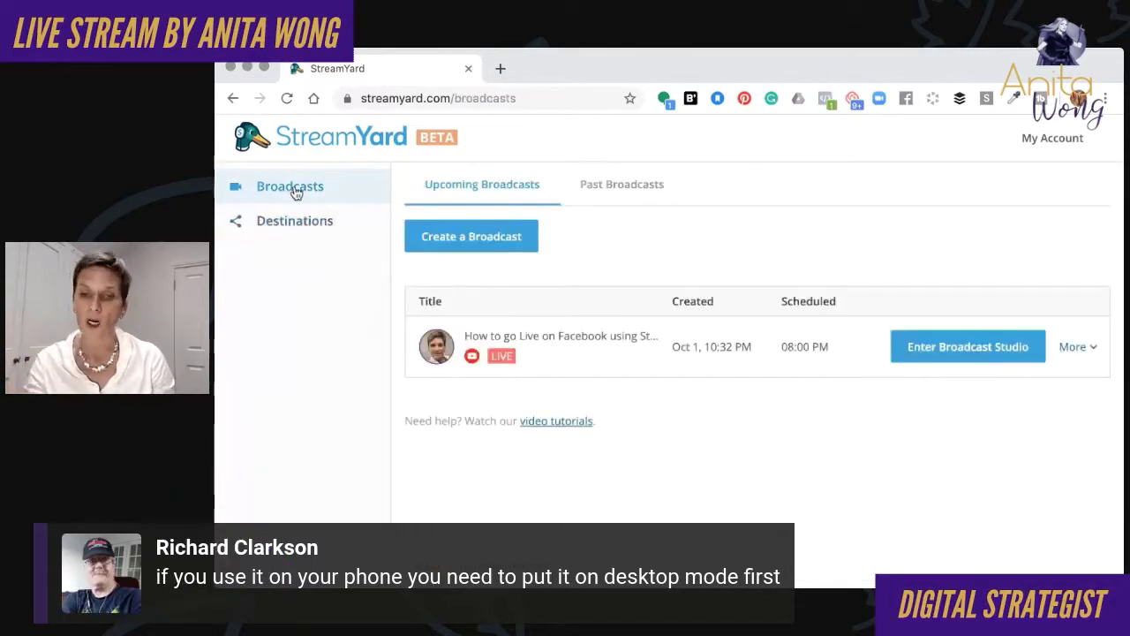
click(474, 248)
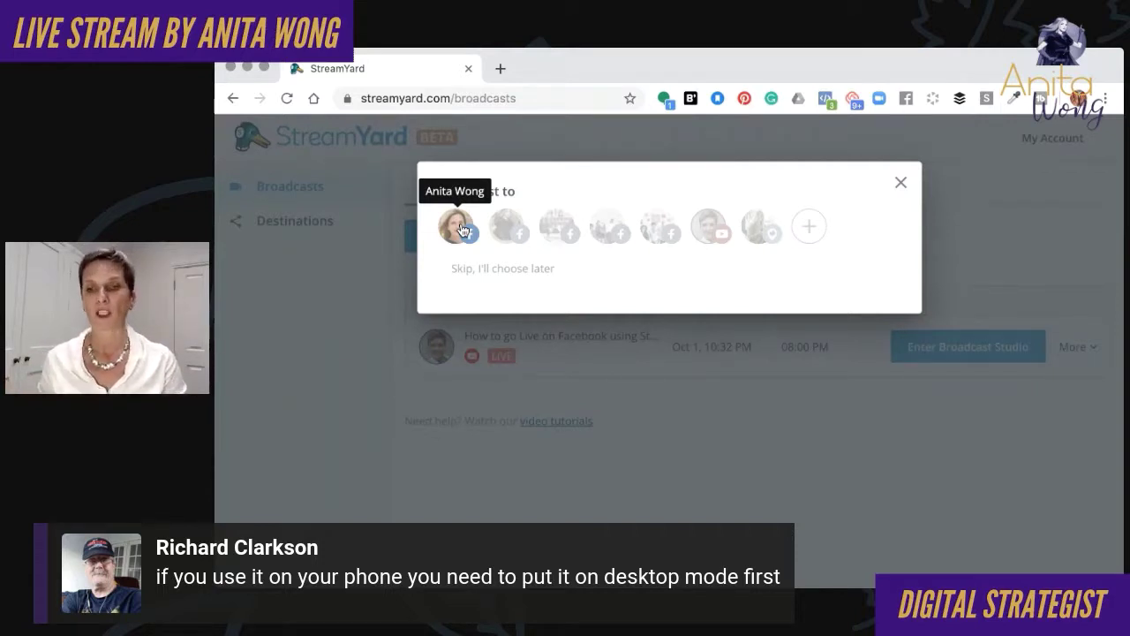
click(461, 235)
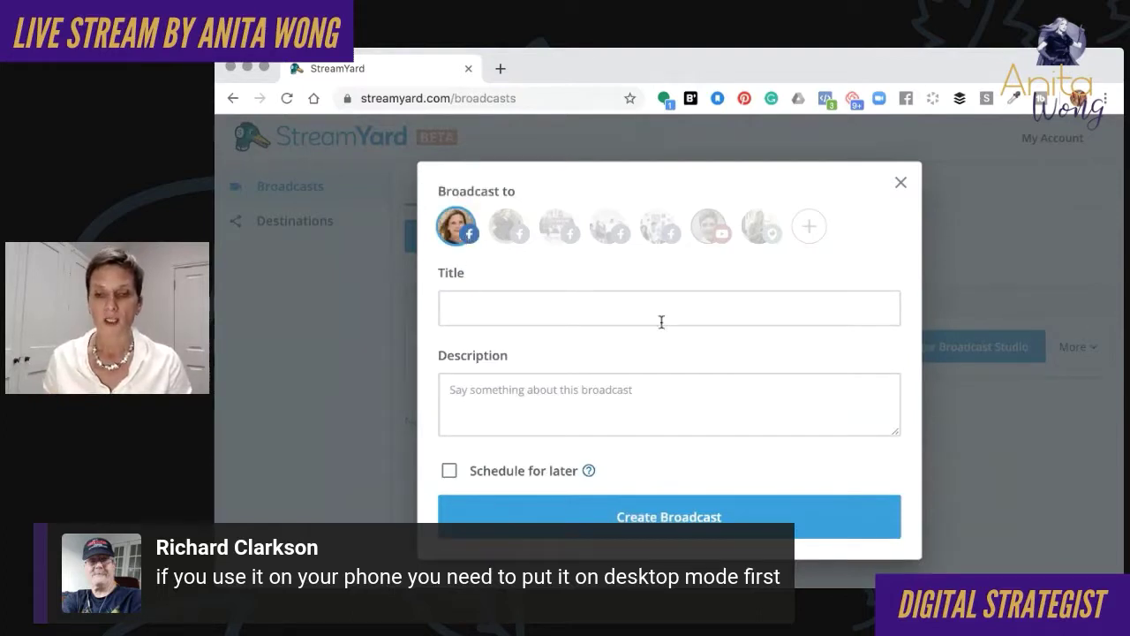
click(712, 235)
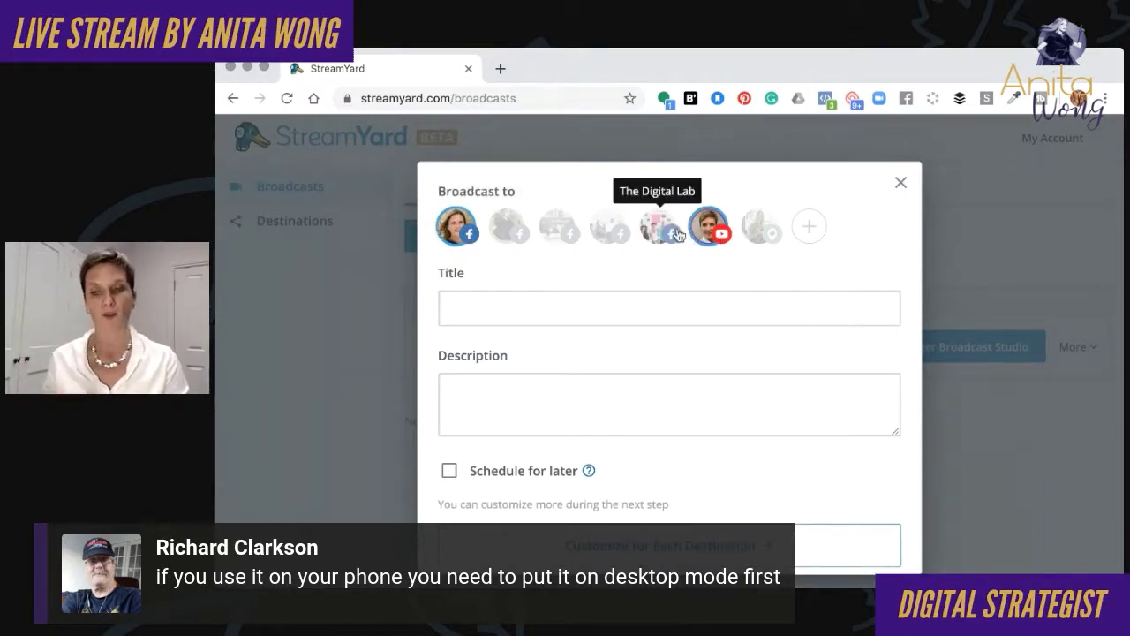
Title the broadcast "Don't Let the Tech Bugs Bite Episode 4 Live to both YouTube and Facebook"
click(508, 302)
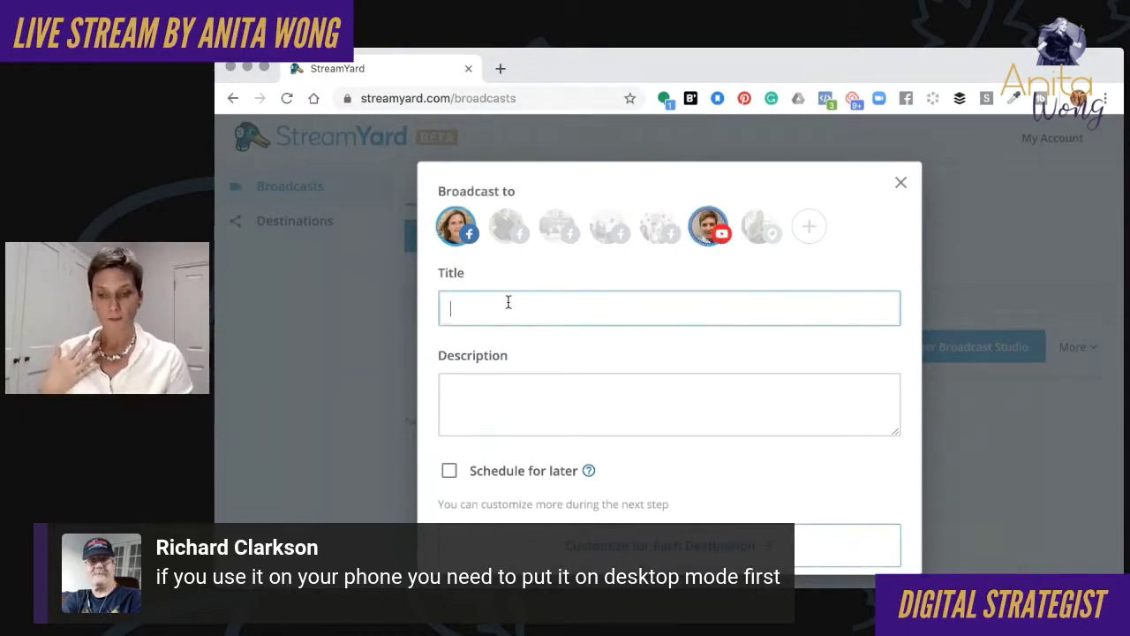
text(Don't Let the Tech Bugs Bite Episode 4 Live to both YouTube and Facebook)
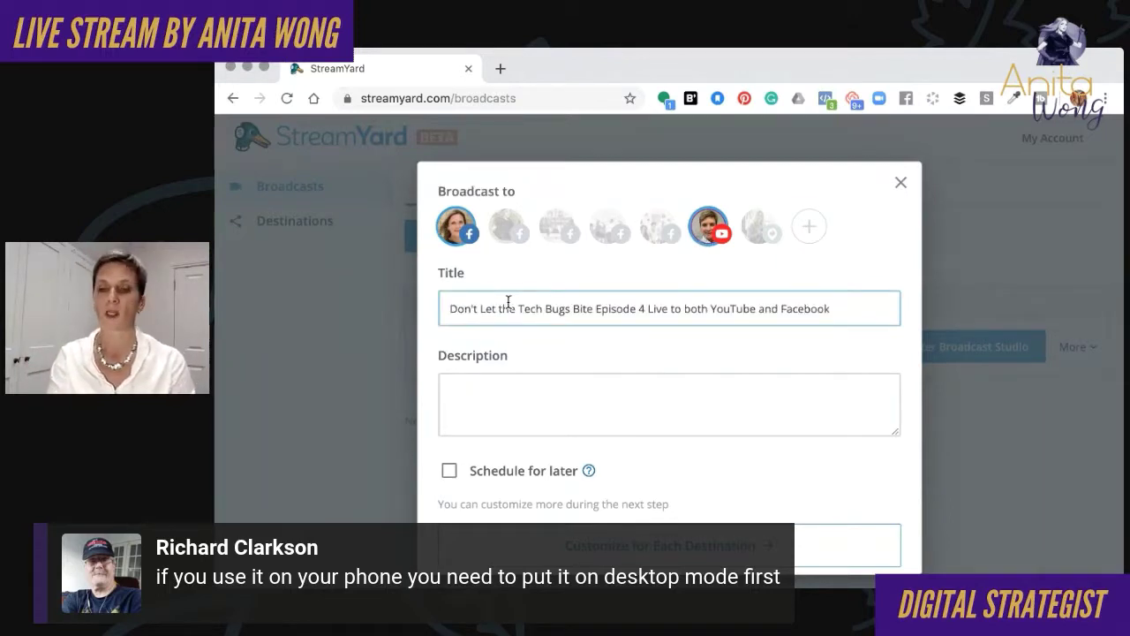
Enter the broadcast description "Join me live for my weekly chat about Tech - Topic to be decided."
click(458, 376)
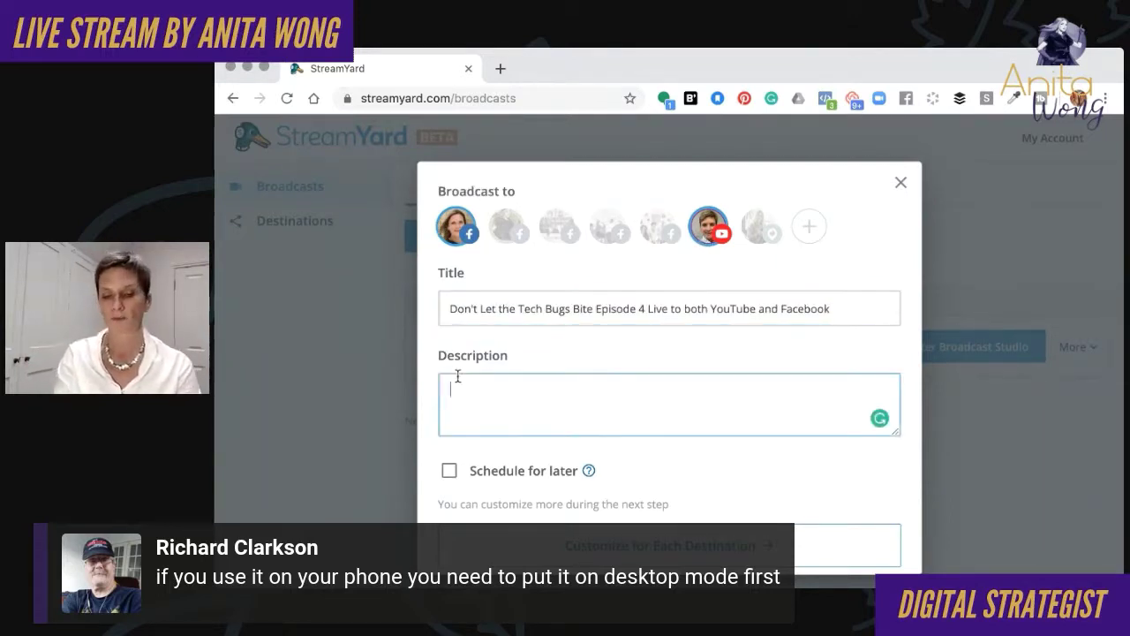
text(Join me l)
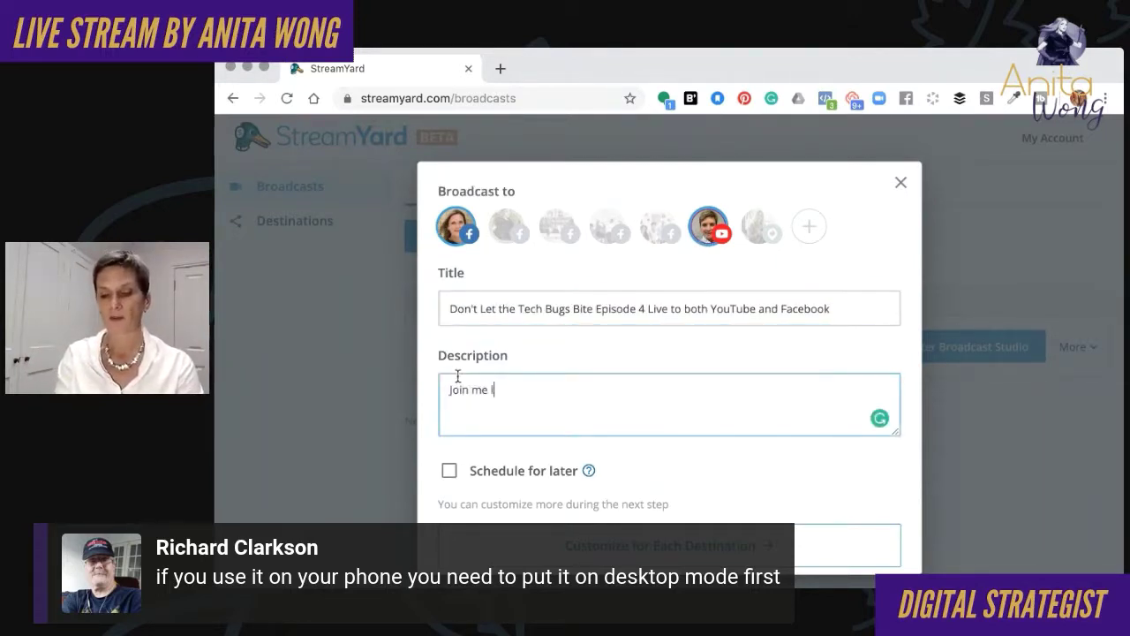
text(ive for my )
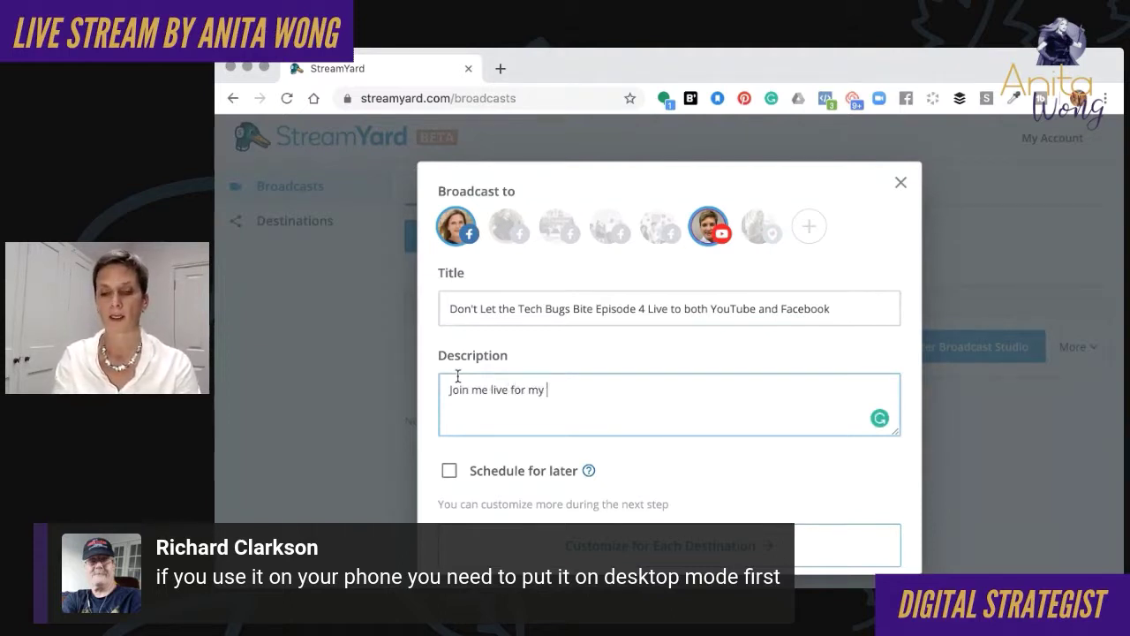
text(weekly )
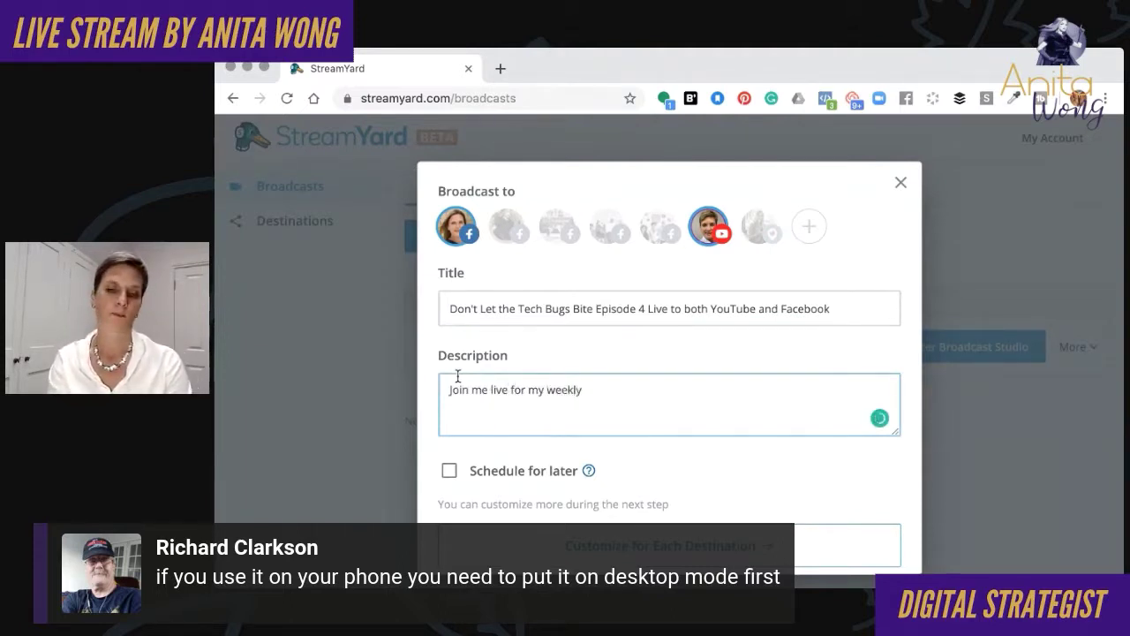
text(ch)
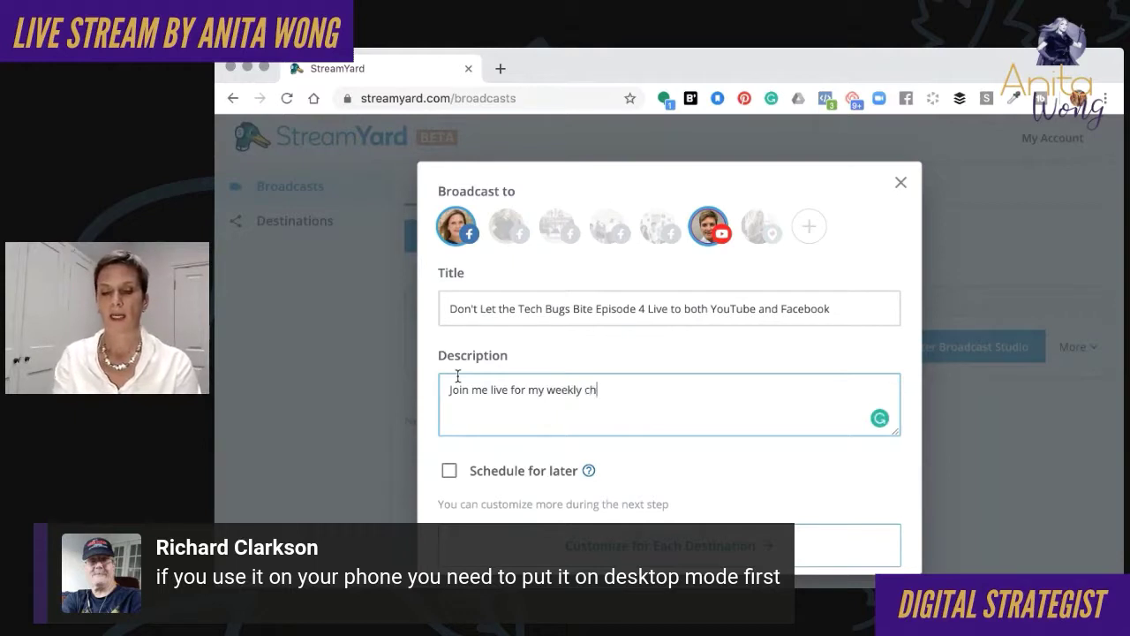
text(at about Tech)
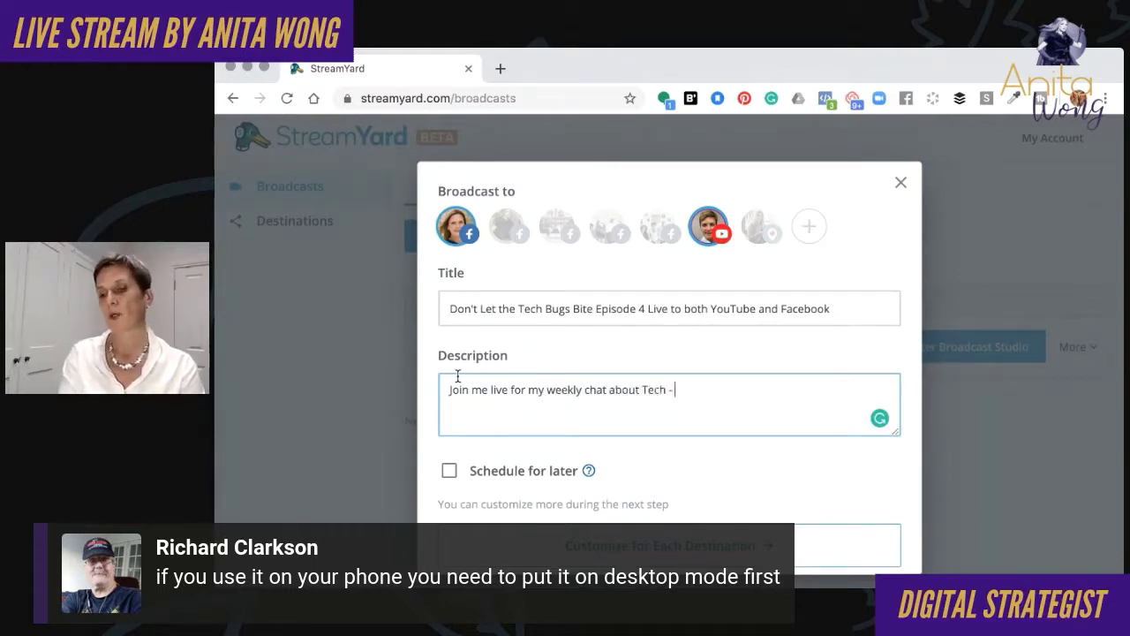
text( - Top)
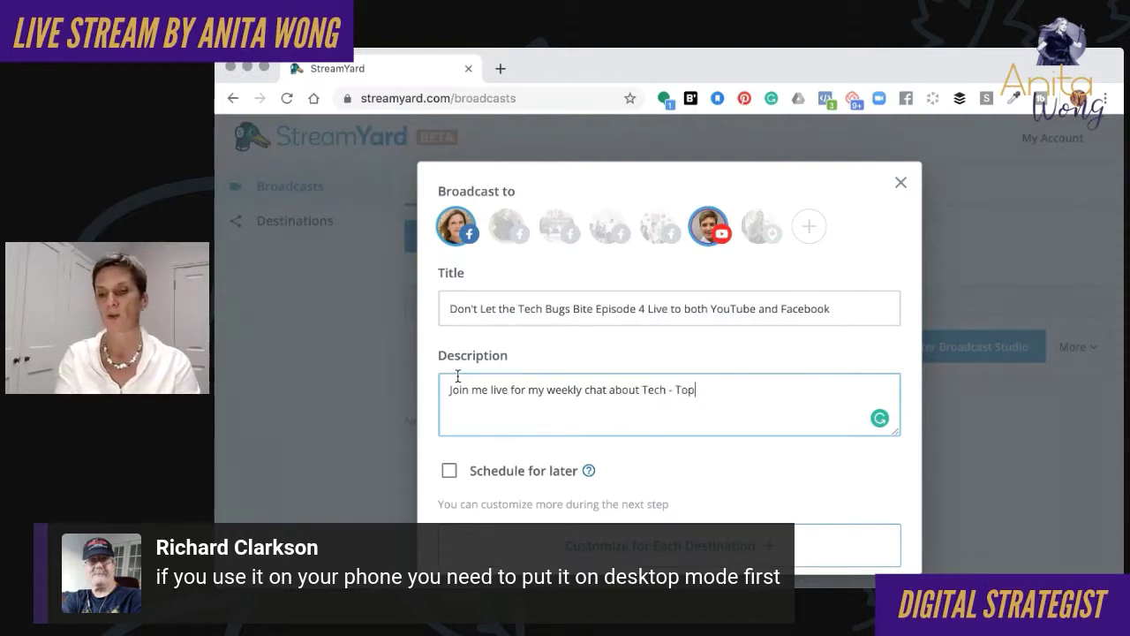
text(ic t)
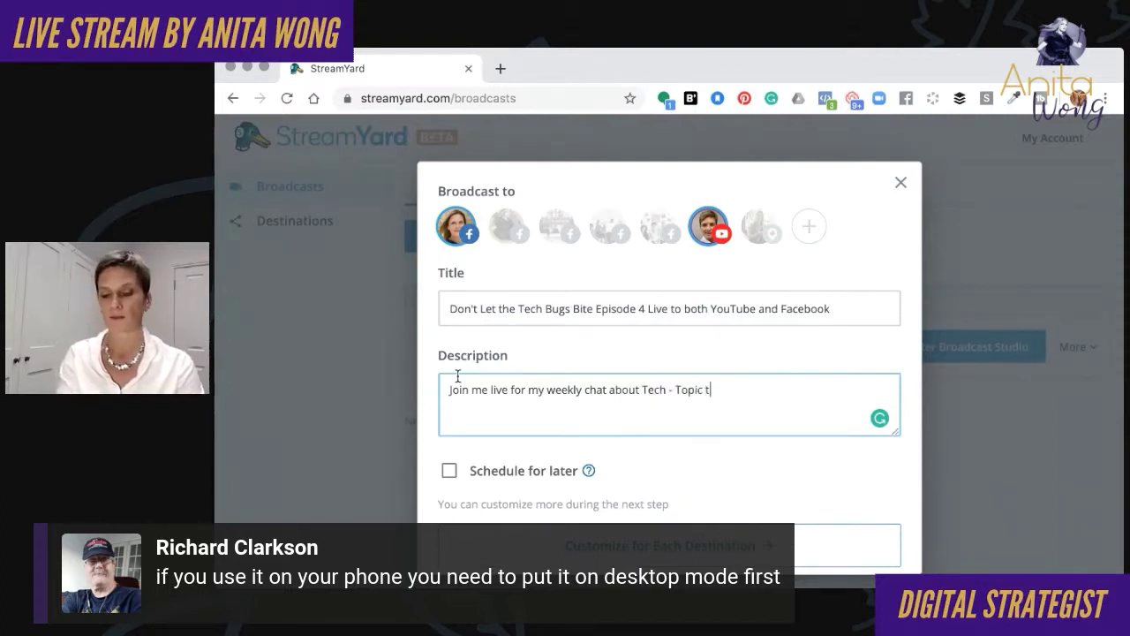
text(o be decided.)
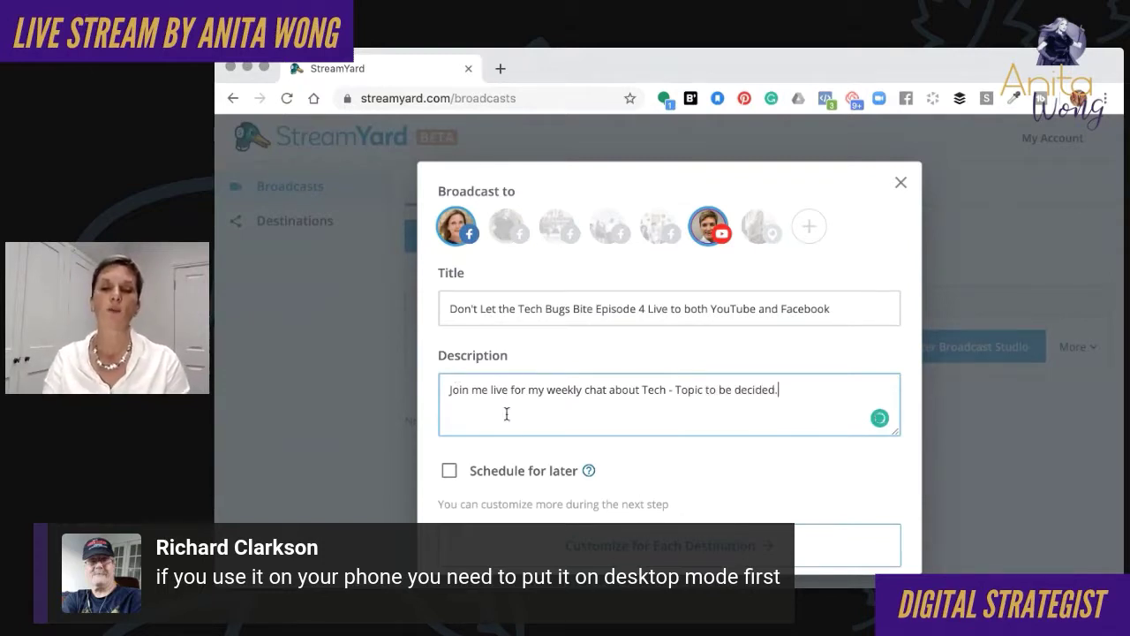
Schedule the broadcast for later, starting on Oct 15, 2019 at 08:00 PM
scroll(506, 413, down, 1)
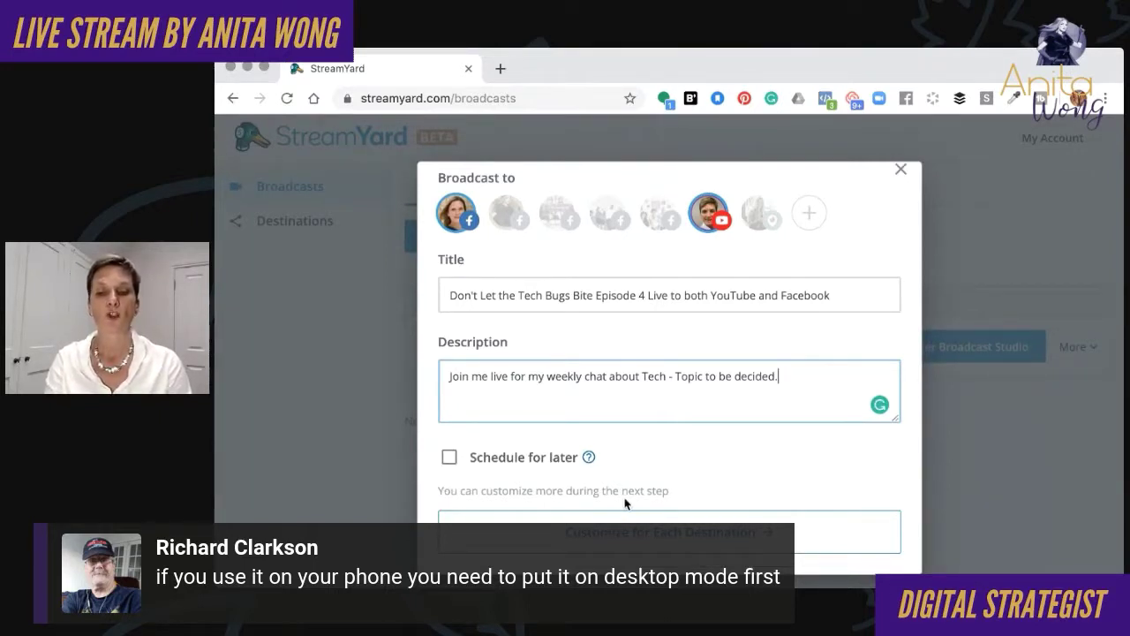
click(448, 456)
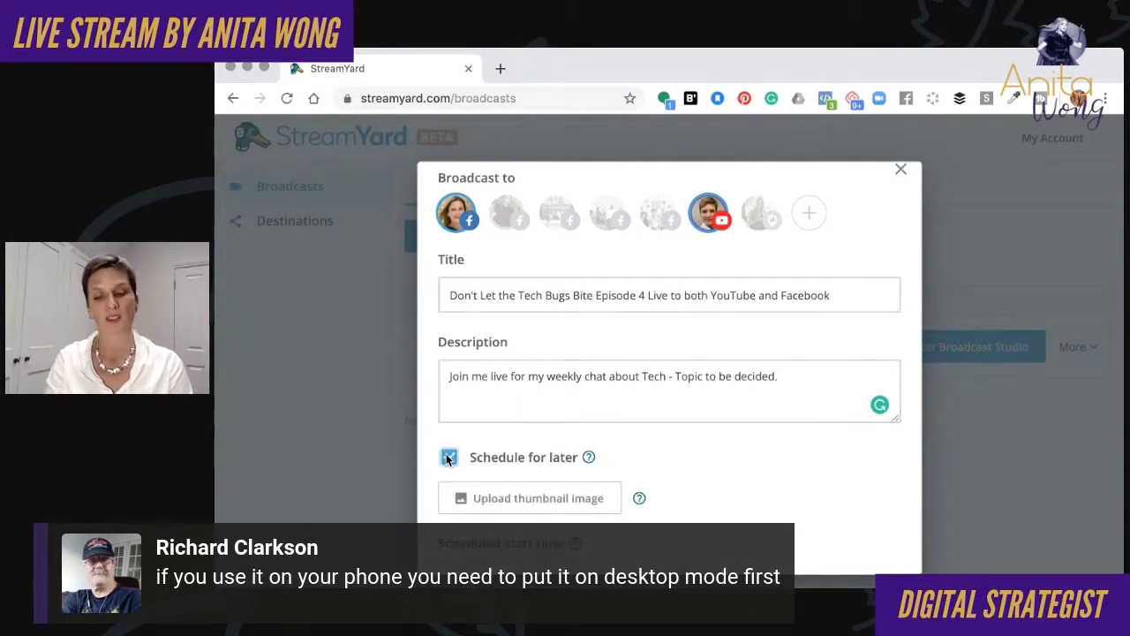
scroll(449, 458, down, 3)
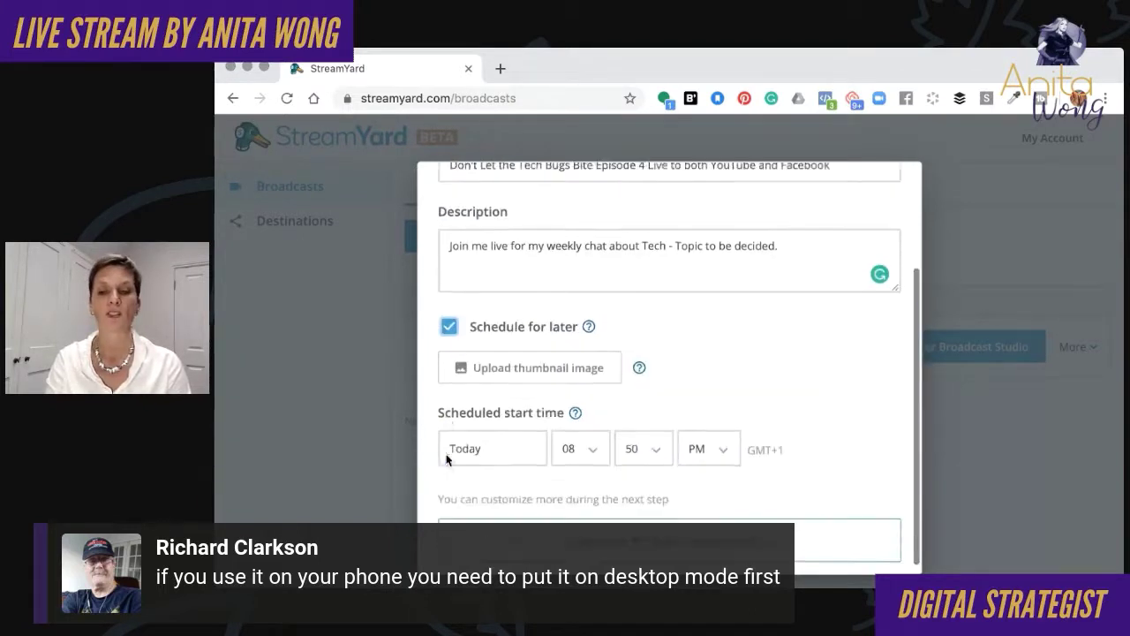
click(495, 444)
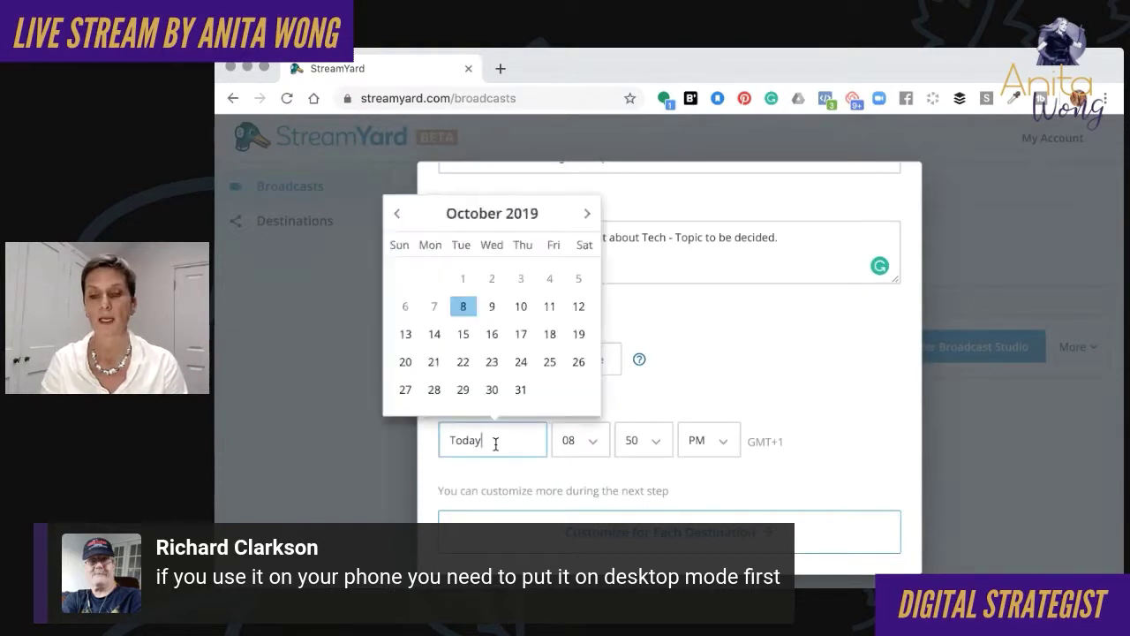
click(463, 340)
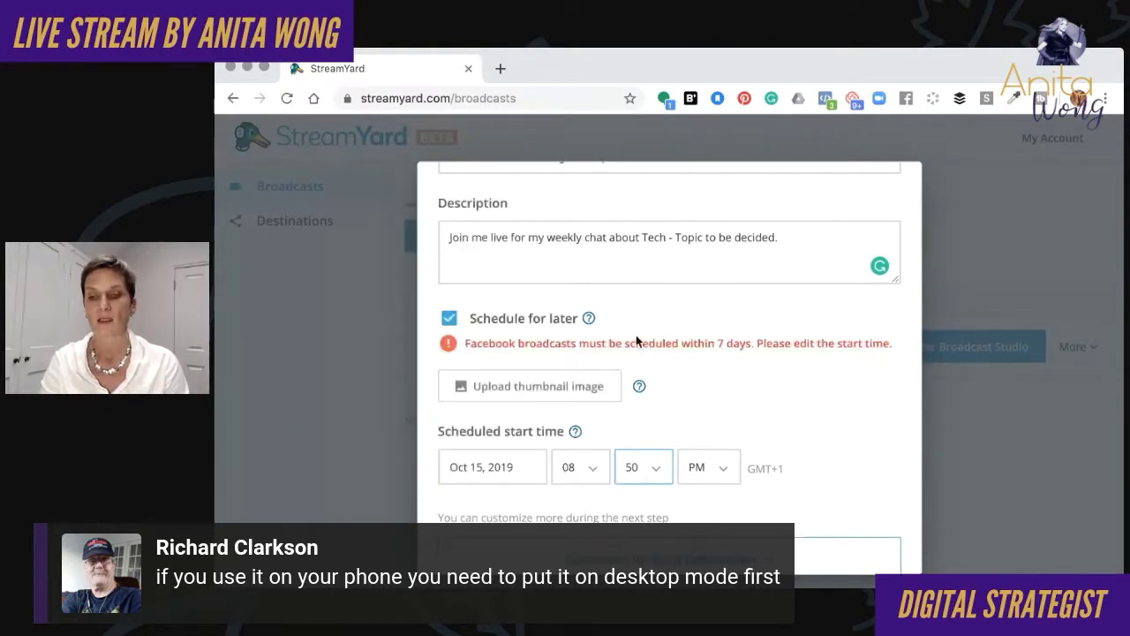
key(0)
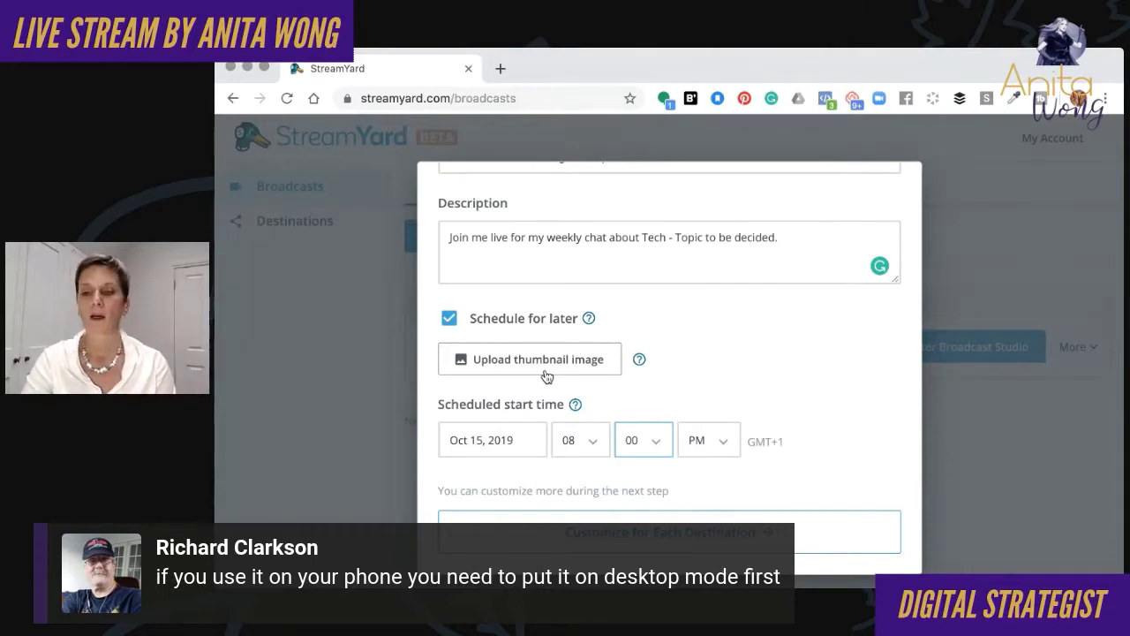
mouse_move(639, 360)
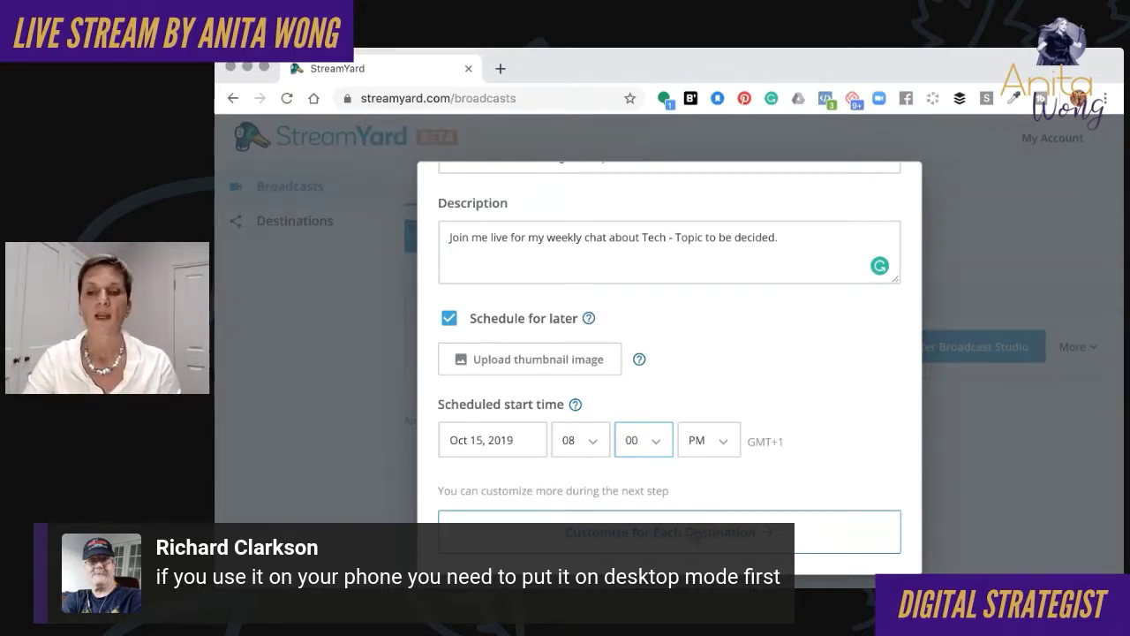
Continue to the per-destination settings, review the Facebook entry's details, and create the scheduled broadcast
click(660, 534)
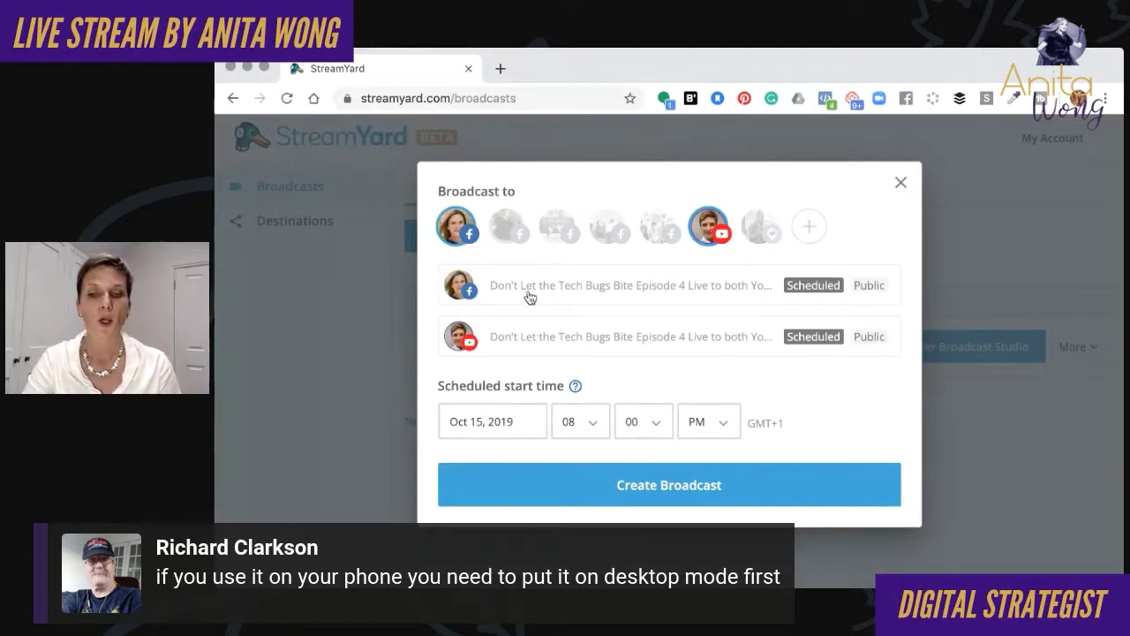
click(580, 293)
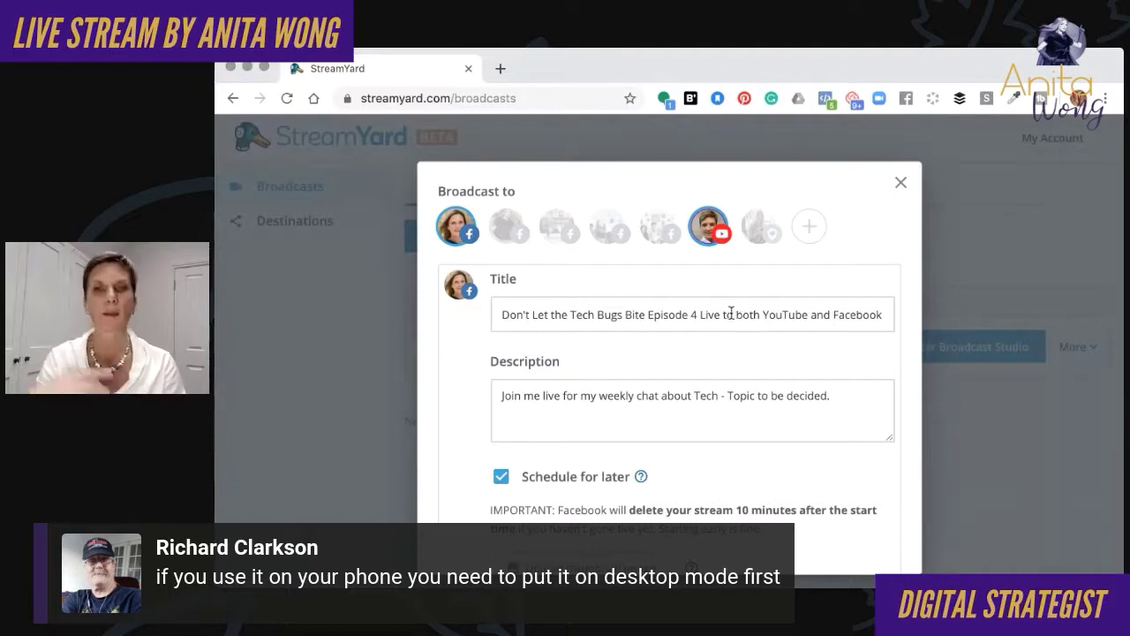
scroll(731, 315, down, 4)
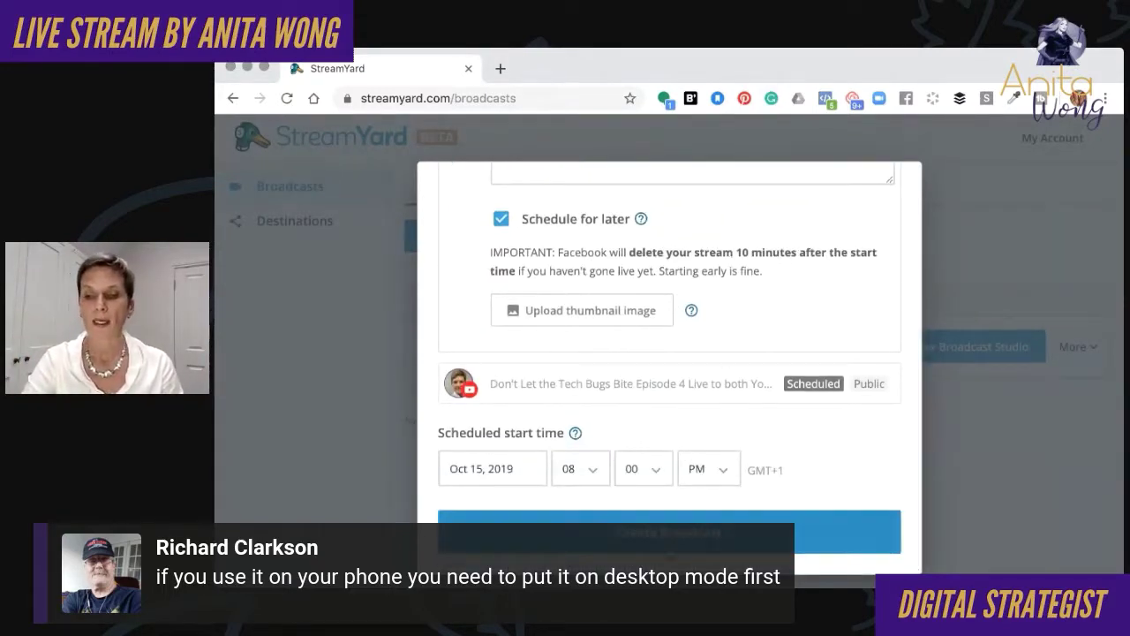
click(682, 537)
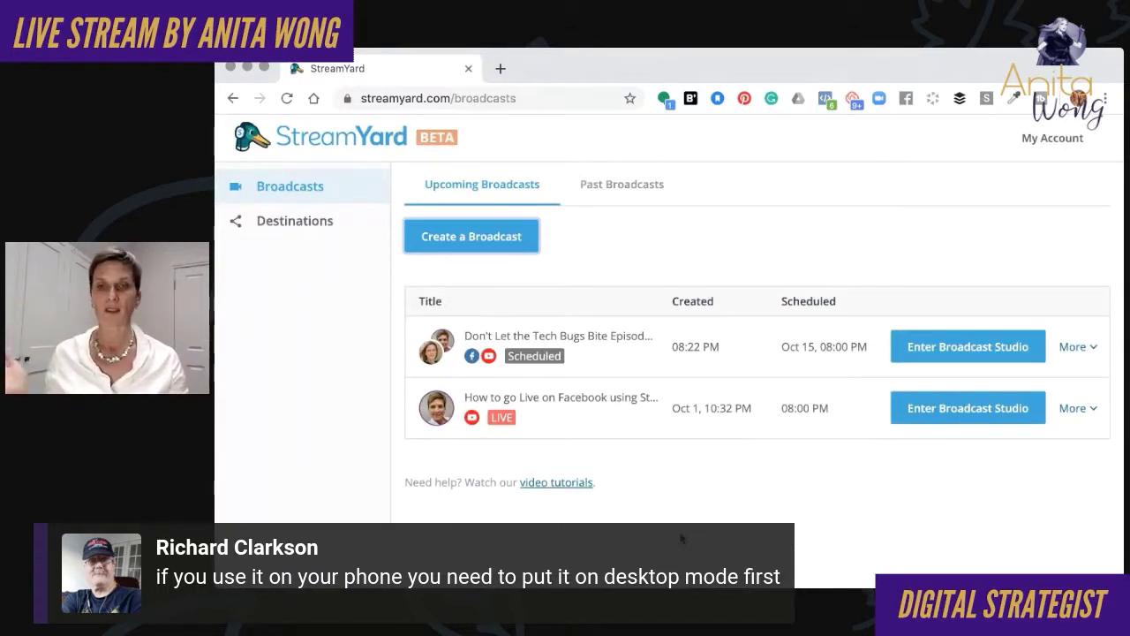
Open the host's Facebook page in a new browser tab and examine the scheduled live announcement post
click(501, 68)
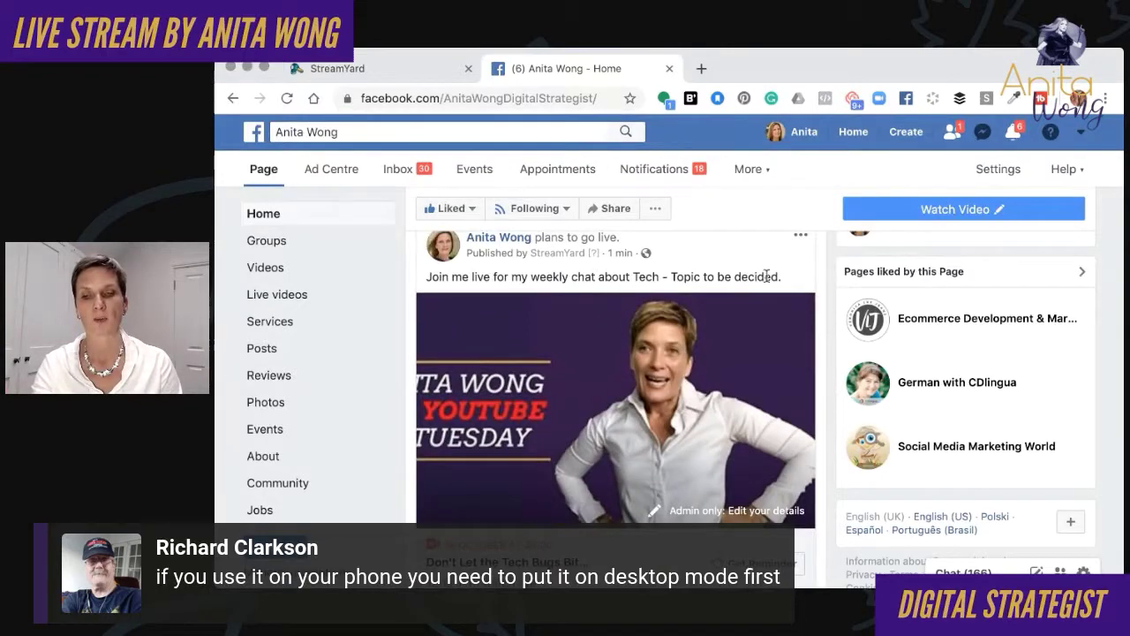
scroll(718, 314, down, 2)
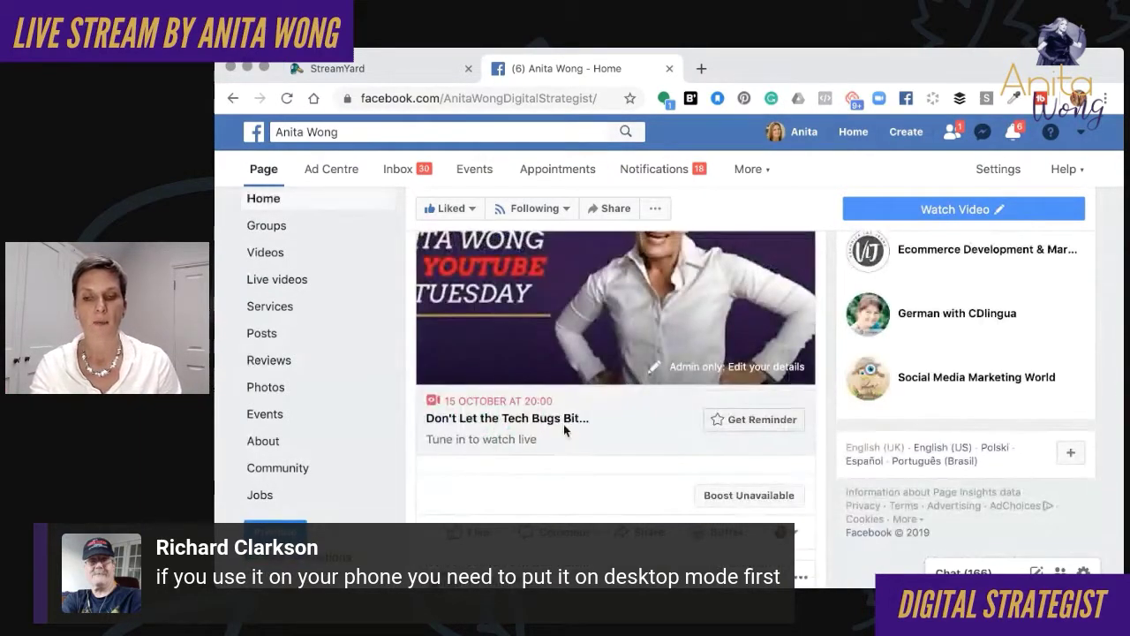